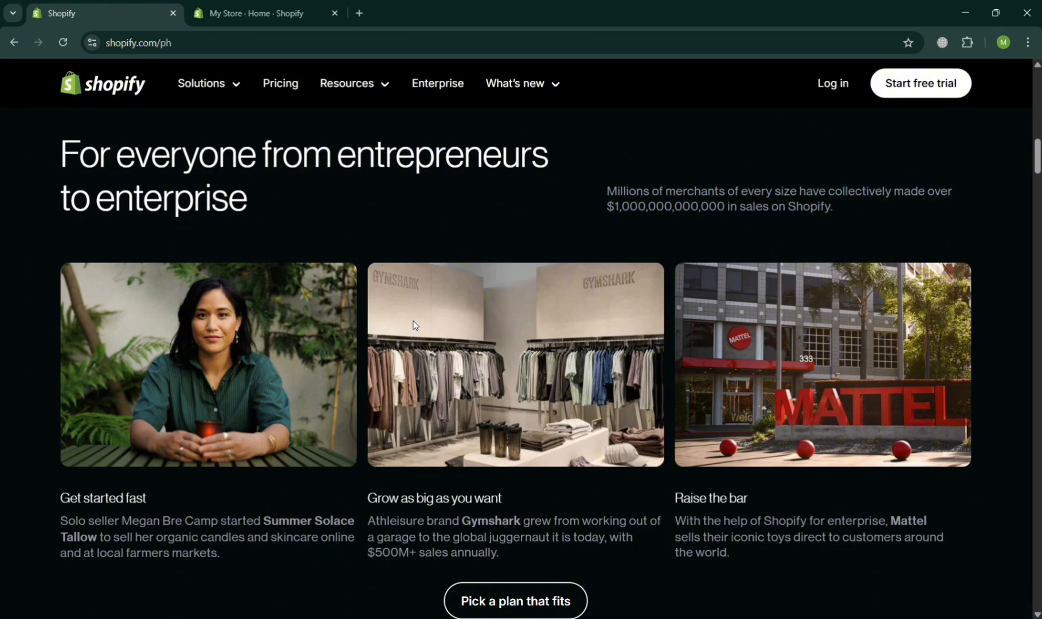
pyautogui.scroll(-3, 415, 325)
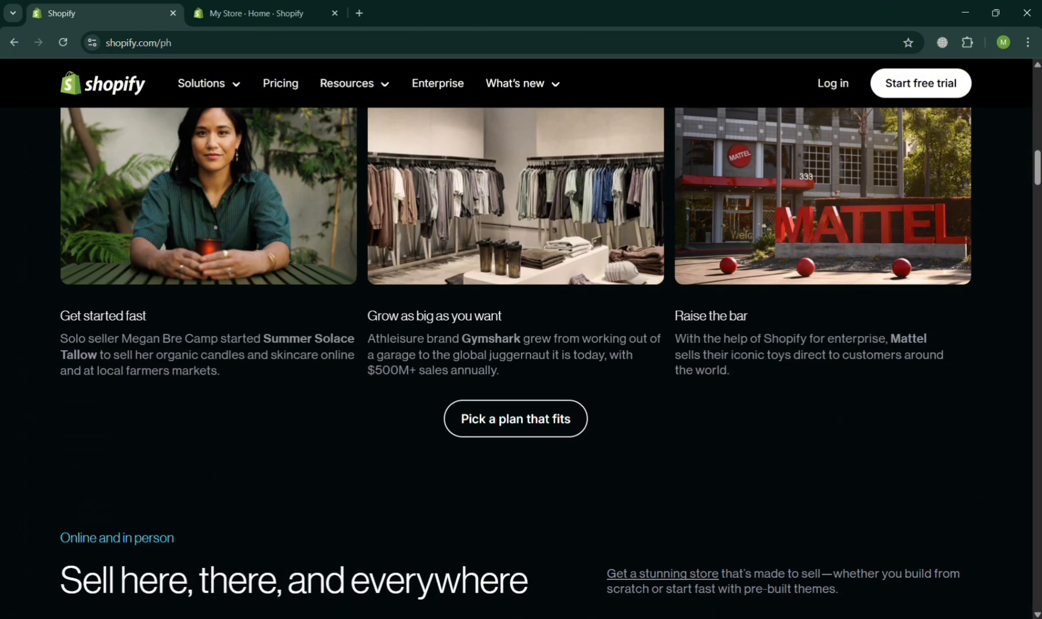
pyautogui.scroll(-20, 414, 324)
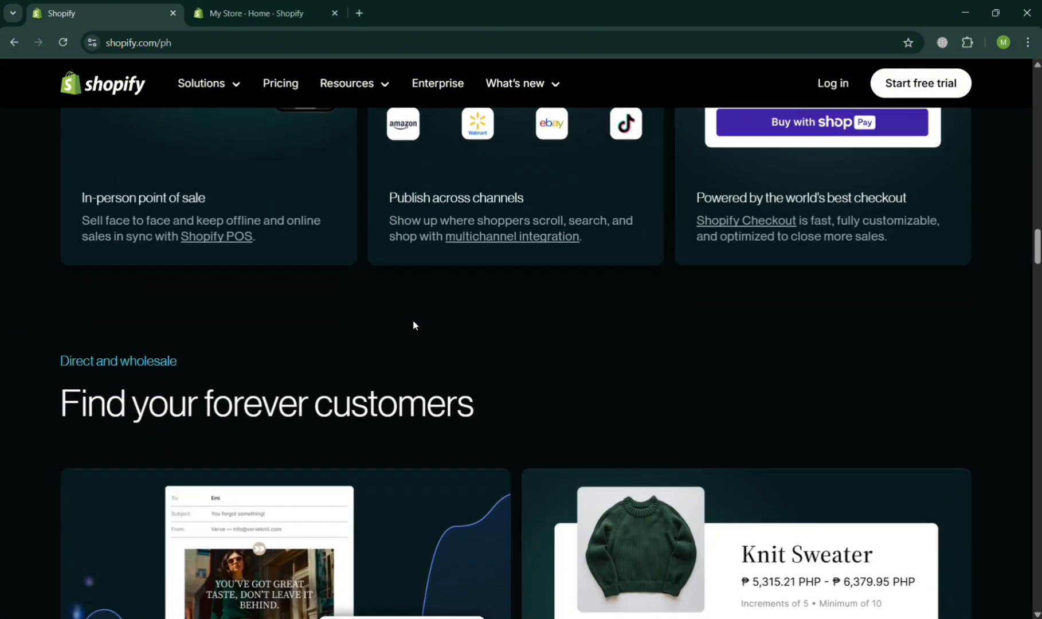
pyautogui.scroll(-15, 414, 325)
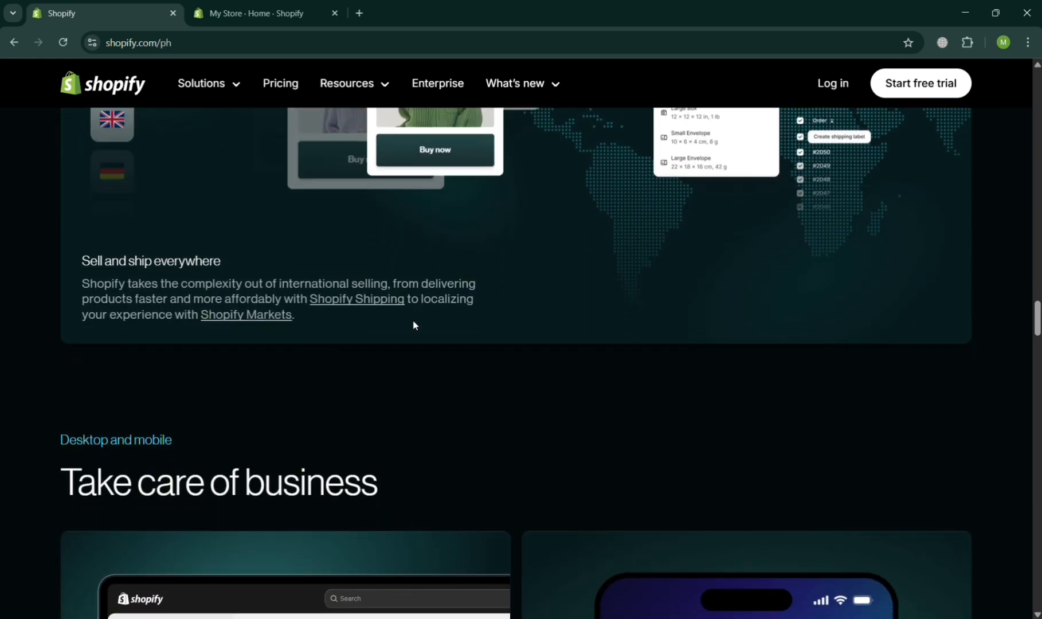
pyautogui.scroll(-2, 414, 325)
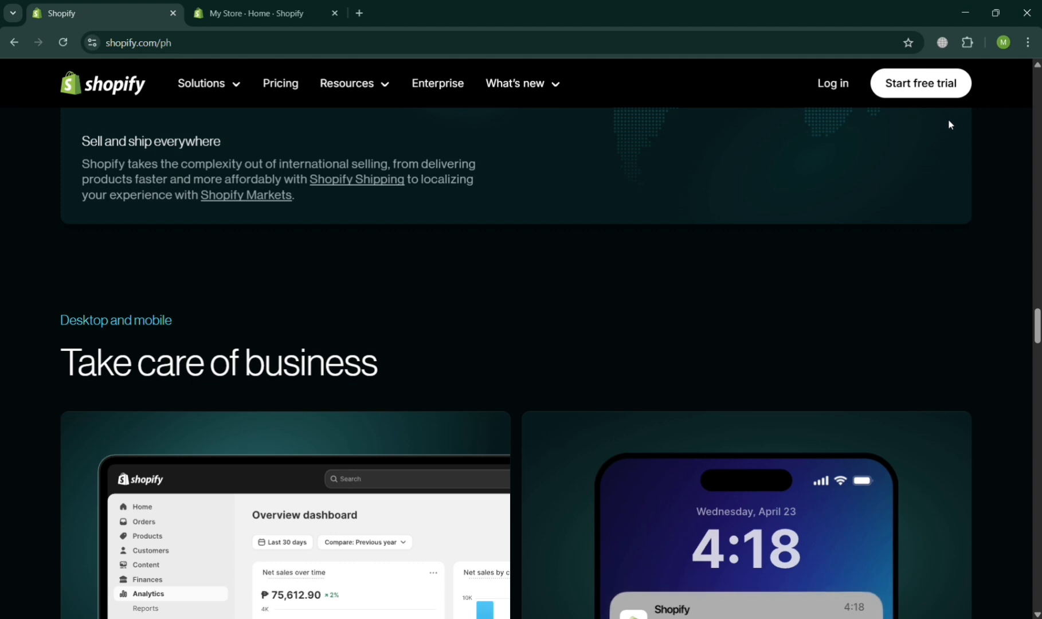
# Step: View the online store from the store admin and look over its header navigation and home page
pyautogui.click(276, 6)
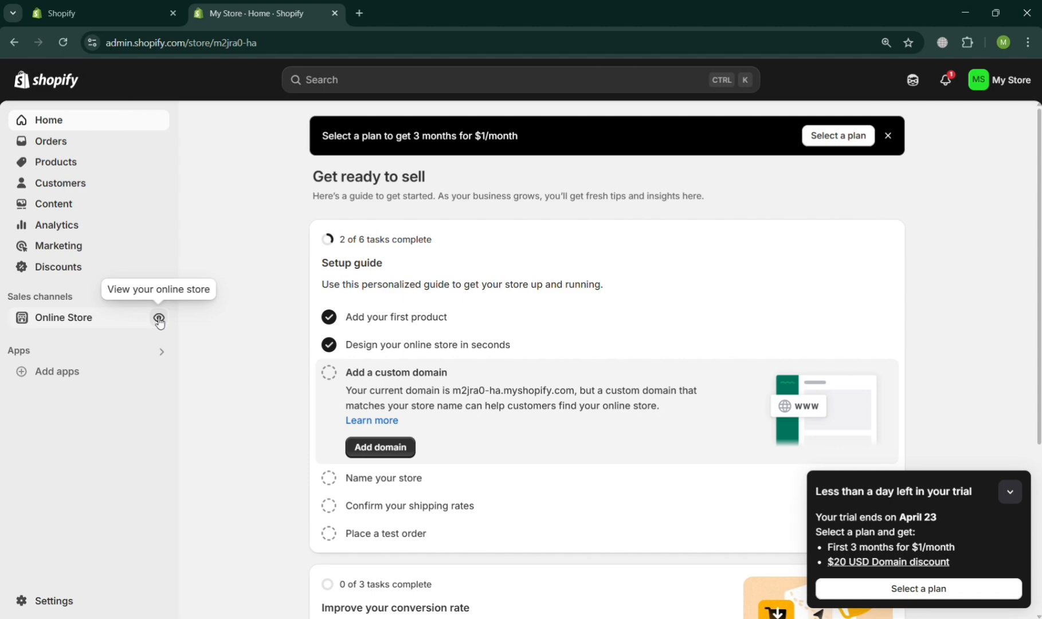
pyautogui.click(159, 318)
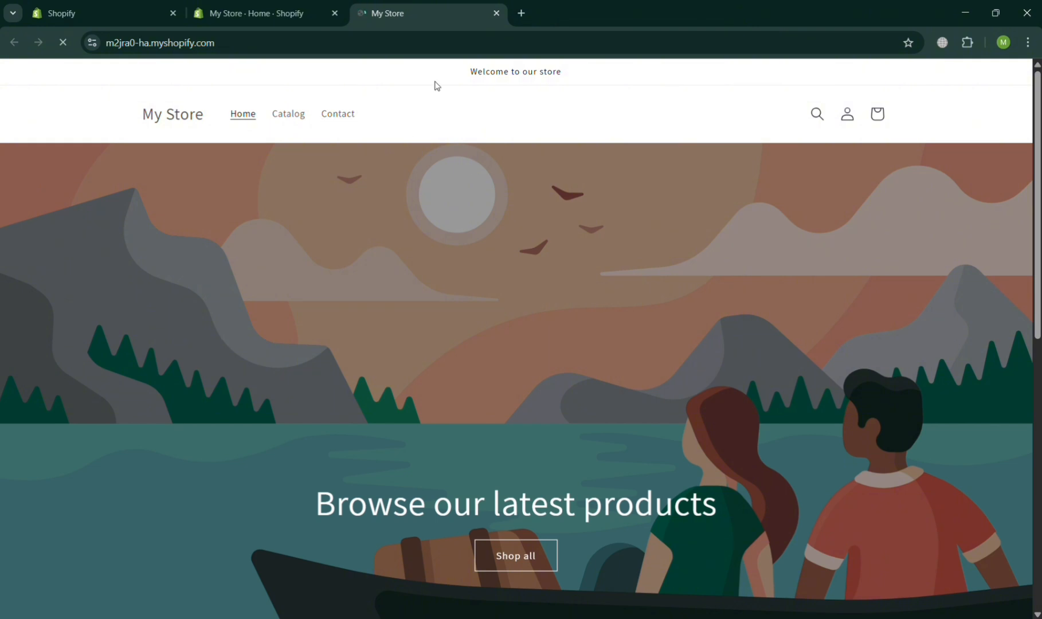
pyautogui.scroll(-6, 457, 269)
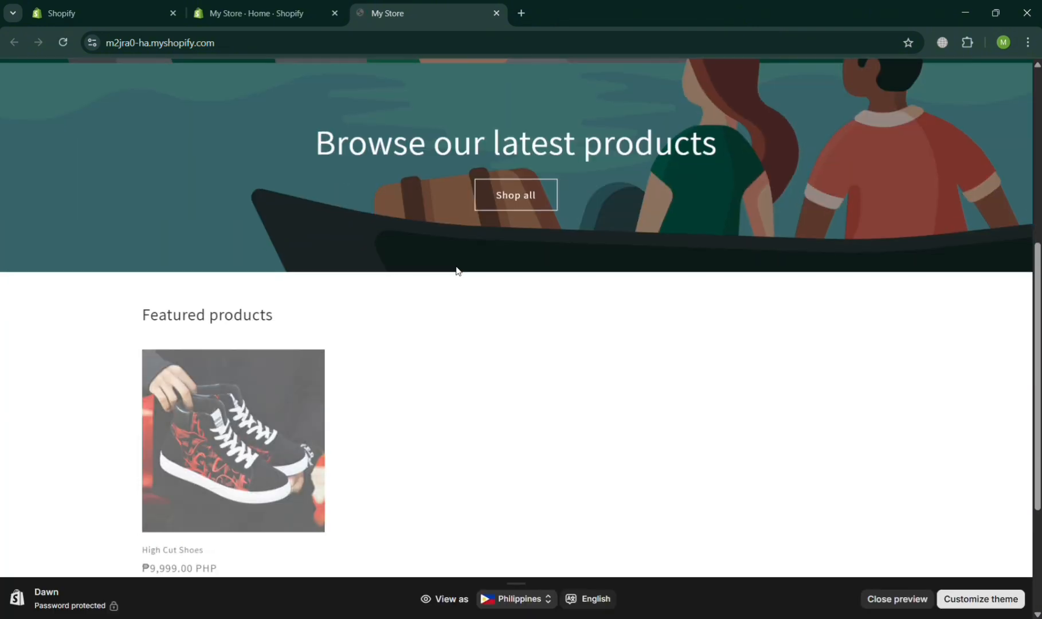
pyautogui.scroll(6, 456, 269)
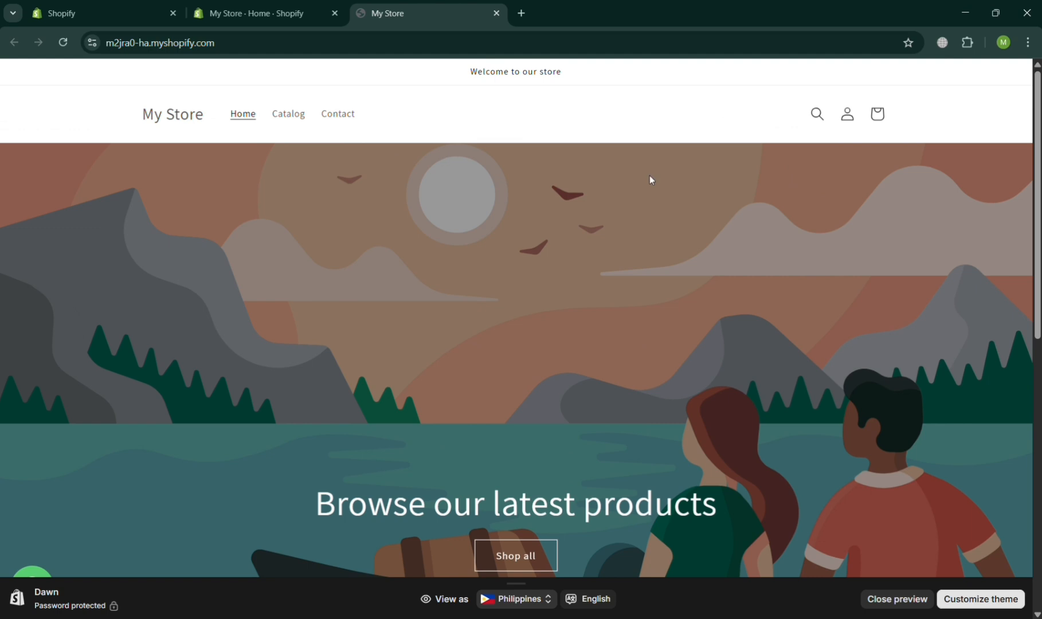
# Step: Return to the store admin and open the Main menu for editing among the content menus
pyautogui.click(297, 5)
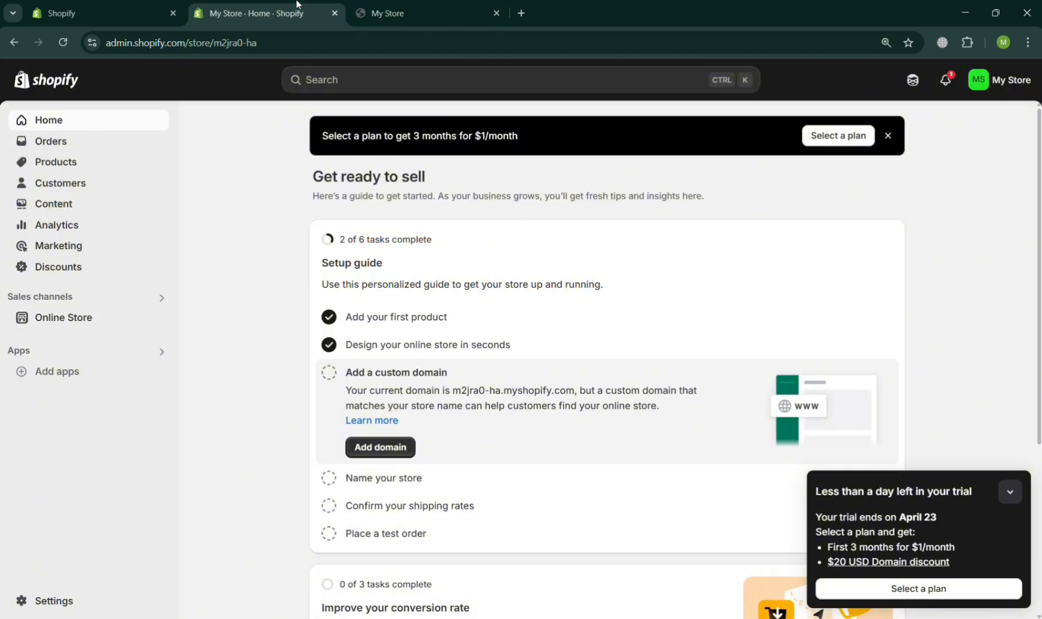
pyautogui.click(86, 208)
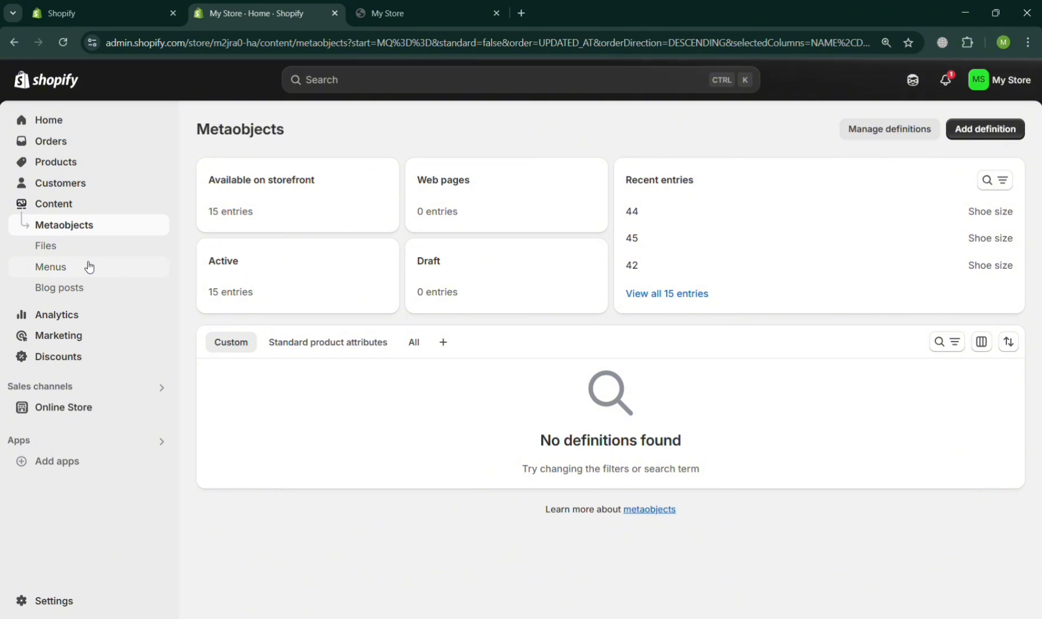
pyautogui.click(89, 266)
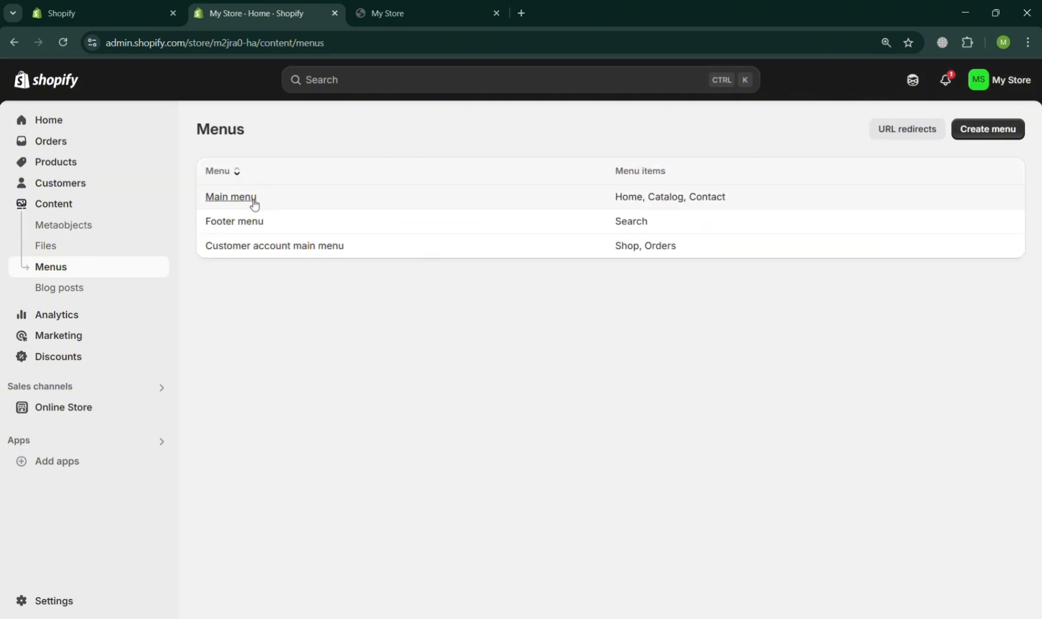
pyautogui.click(259, 198)
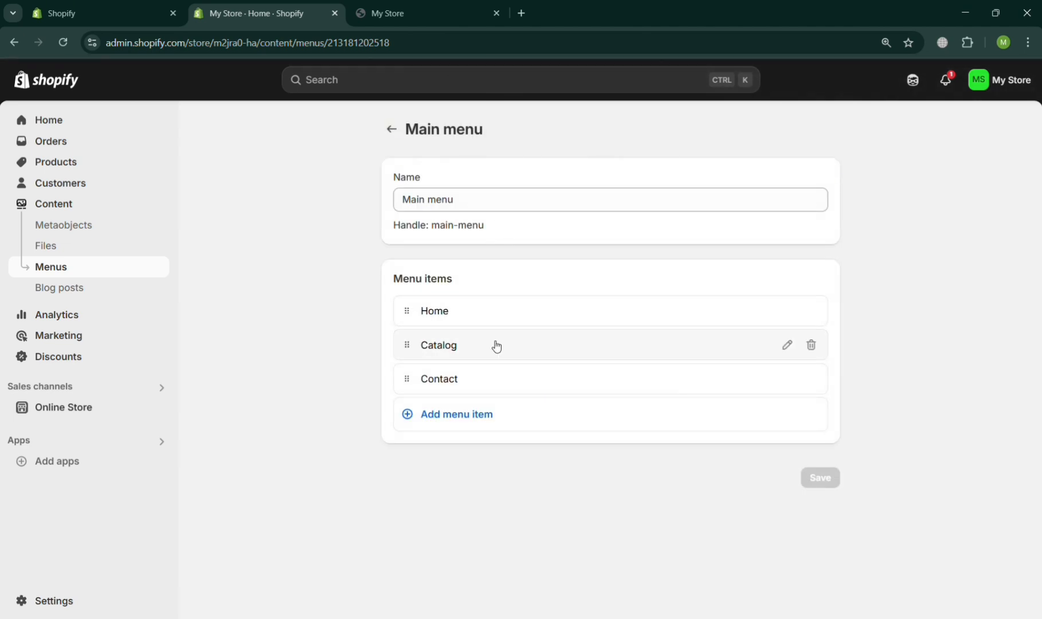
# Step: Add a menu item labelled Shop that links to All products
pyautogui.click(467, 414)
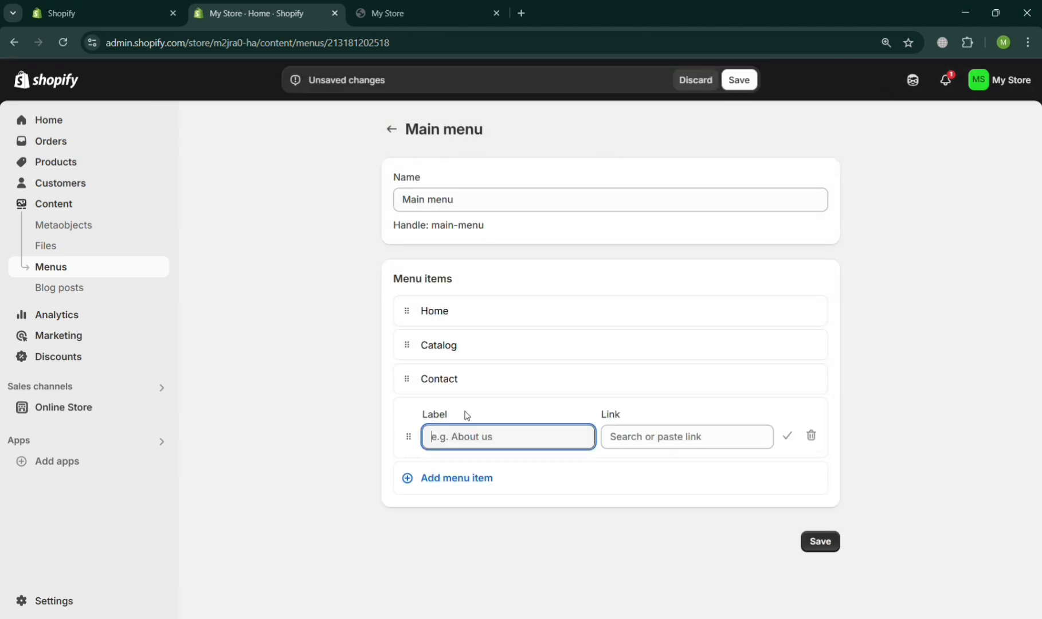
pyautogui.write('Shop')
pyautogui.click(741, 447)
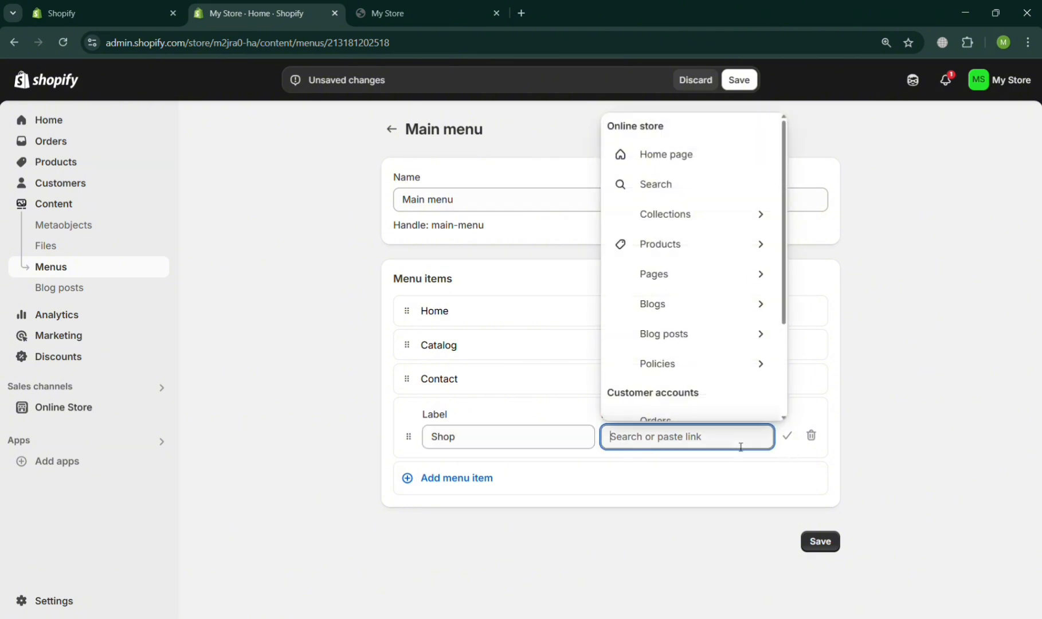
pyautogui.click(713, 247)
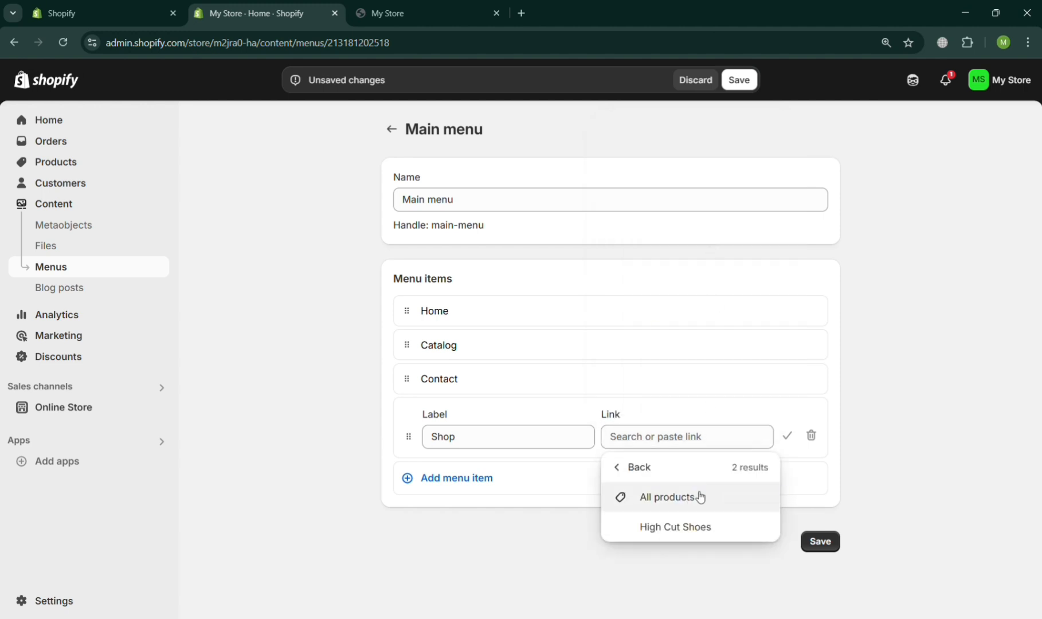
pyautogui.click(700, 497)
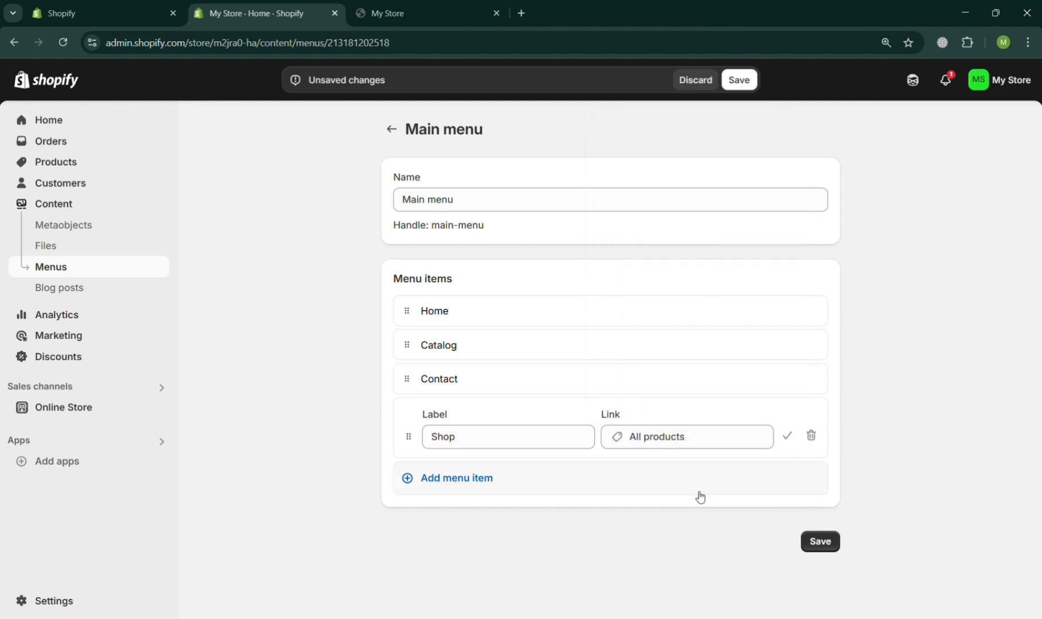
pyautogui.click(787, 435)
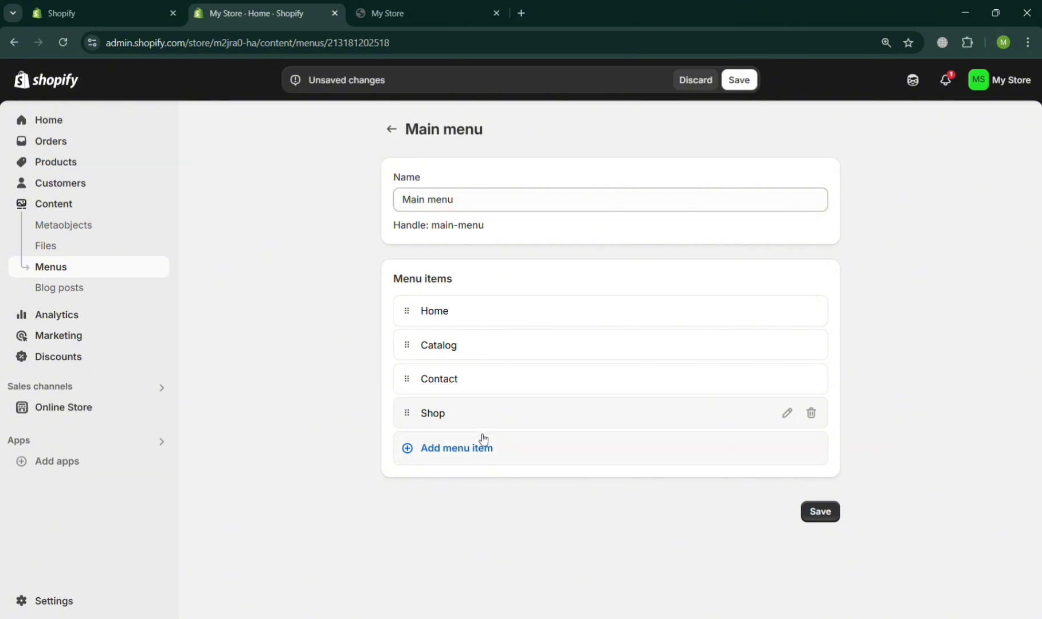
# Step: Add a menu item labelled Mens Shoes linked to the High Cut Shoes product, and nest it under Shop
pyautogui.click(456, 449)
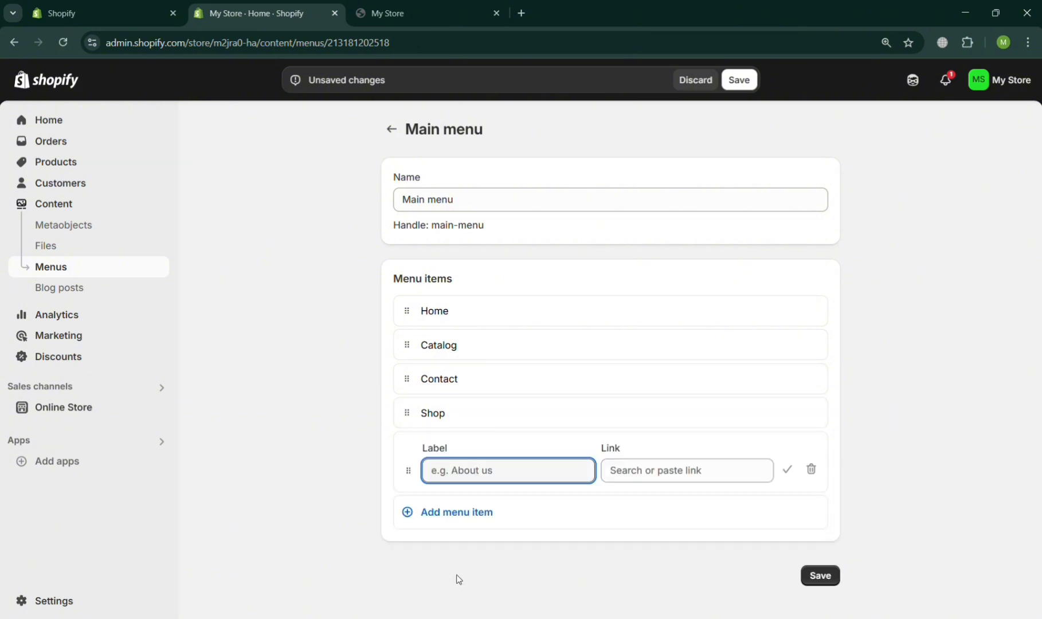
pyautogui.write('Mens Shoes')
pyautogui.click(714, 473)
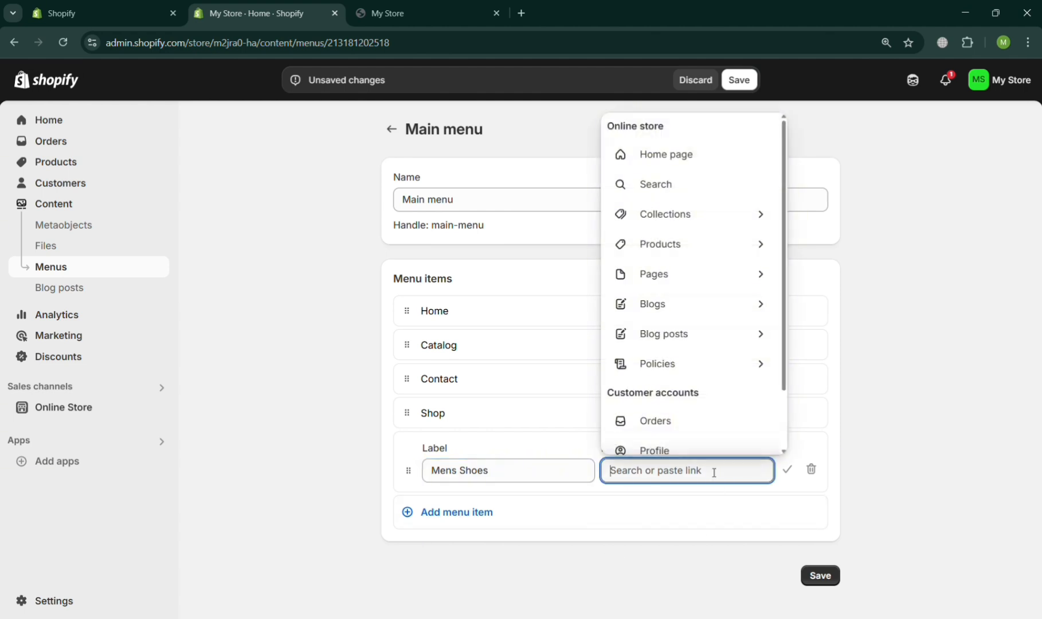
pyautogui.click(709, 251)
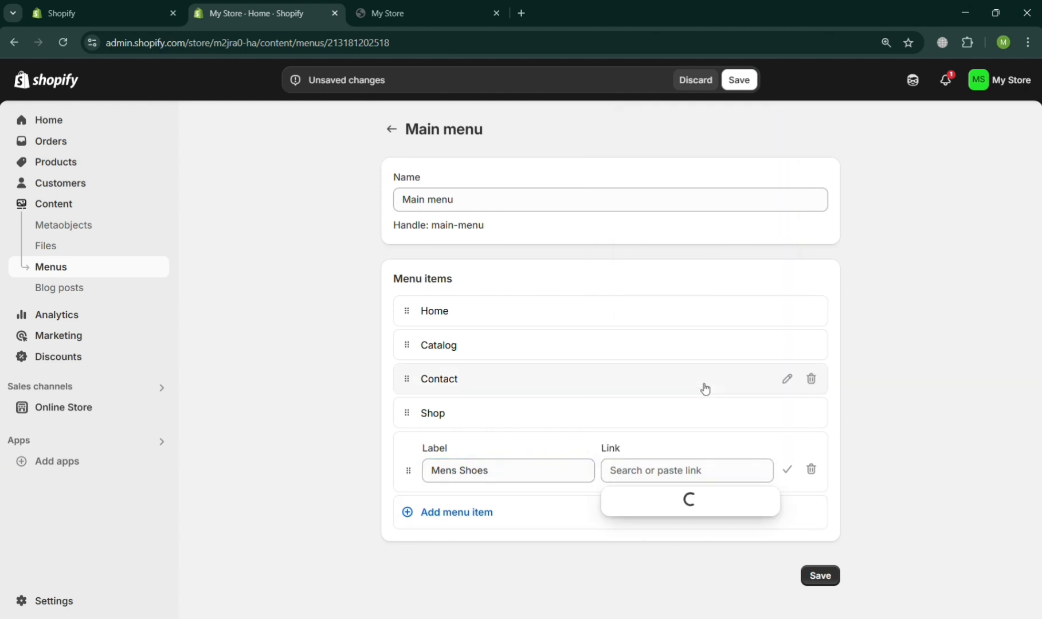
pyautogui.click(688, 570)
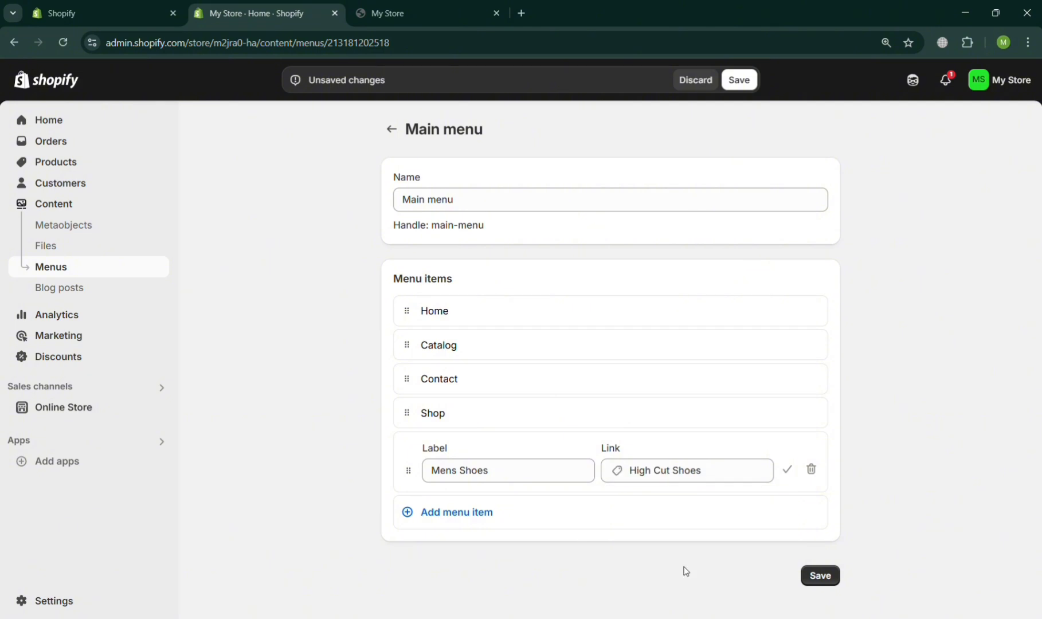
pyautogui.click(795, 469)
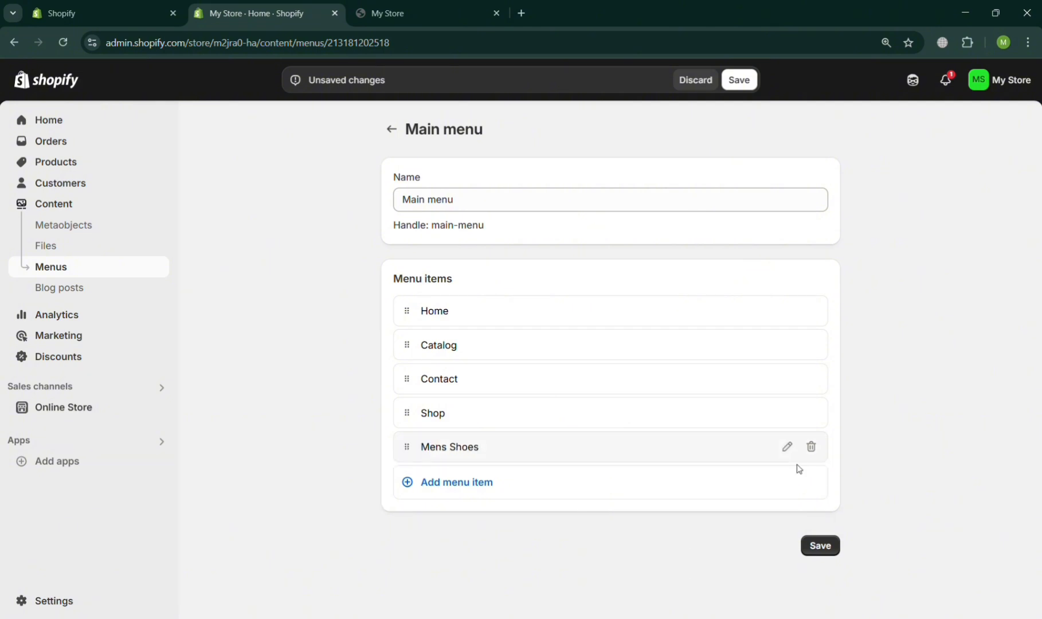
pyautogui.moveTo(409, 445); pyautogui.dragTo(505, 435)
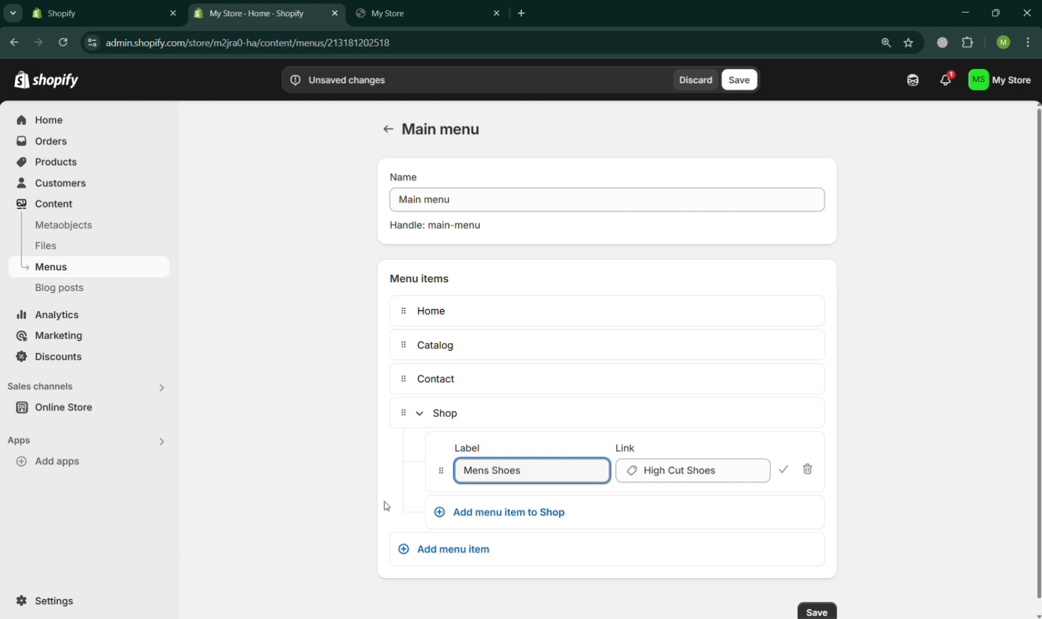
# Step: Add a Womens Shoes item under Shop linked to the High Cut Shoes product, and apply both submenu entries
pyautogui.click(505, 519)
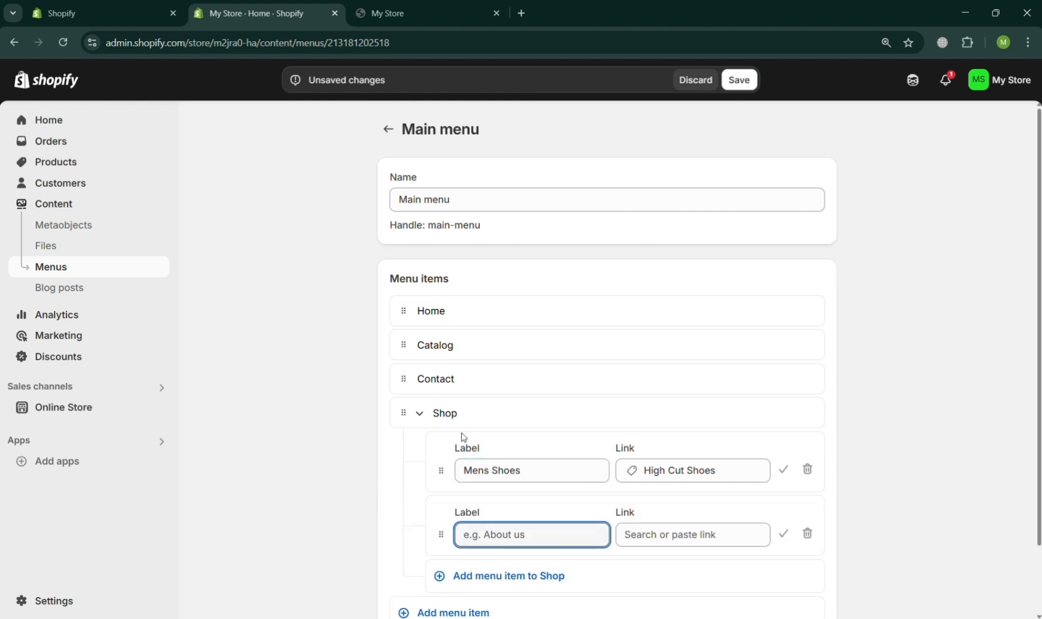
pyautogui.write('W')
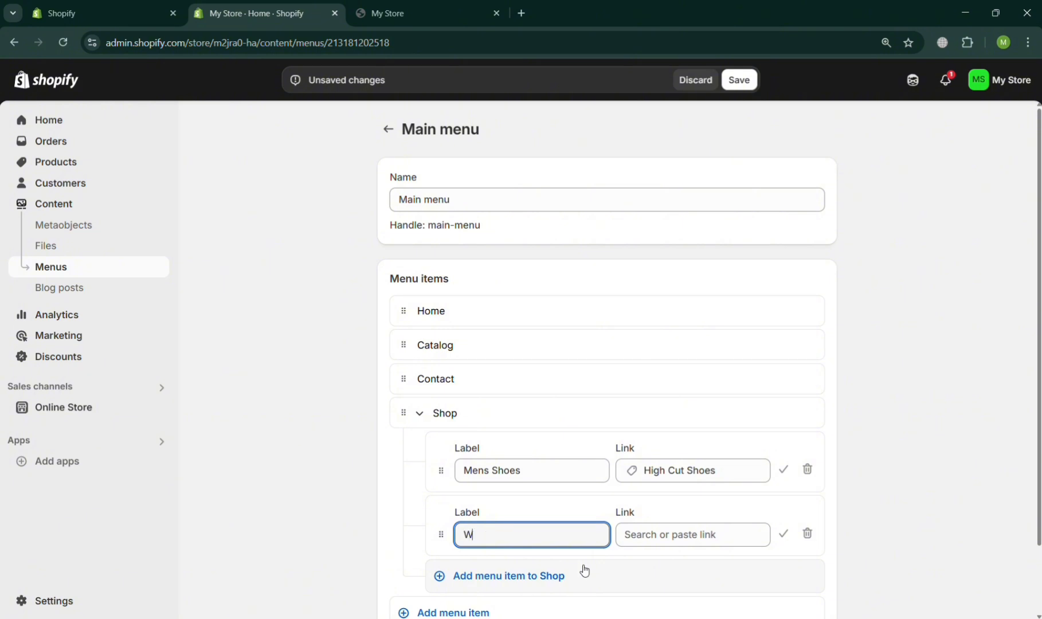
pyautogui.write('omens Shoes')
pyautogui.click(656, 536)
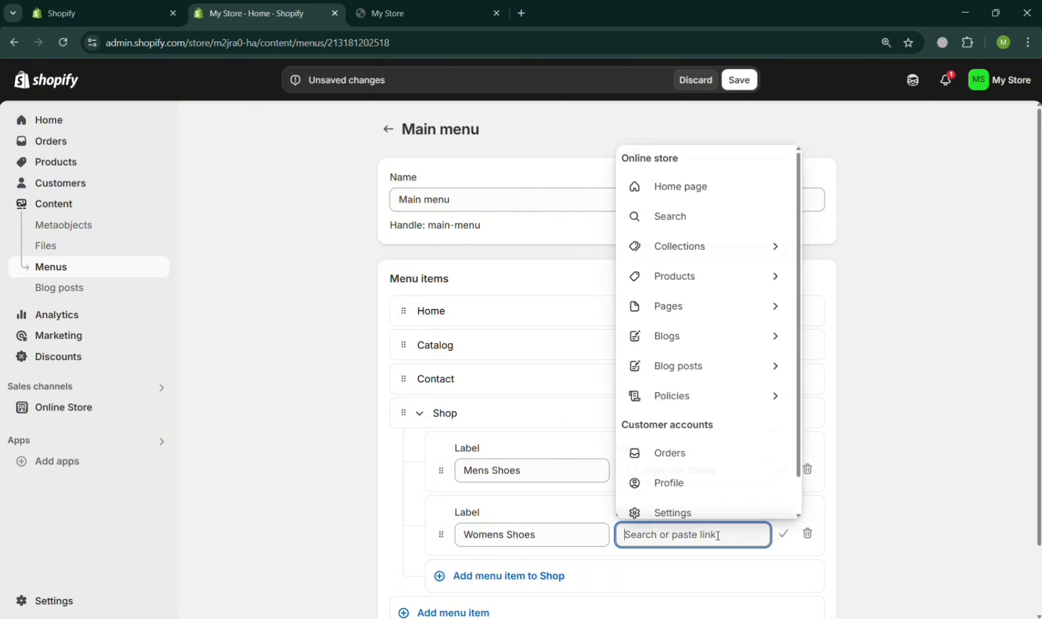
pyautogui.click(709, 281)
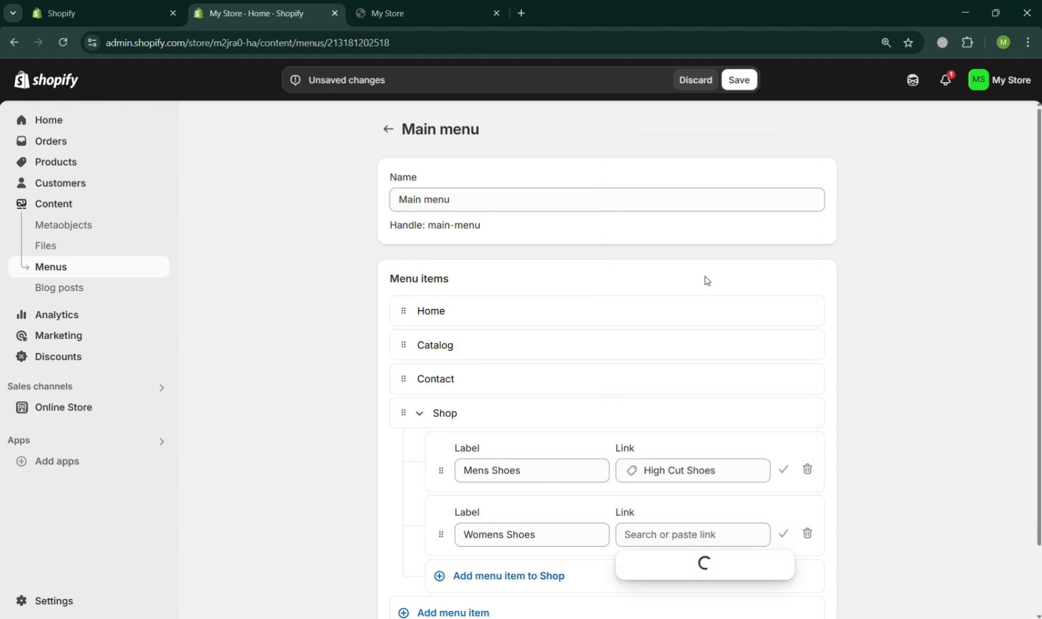
pyautogui.click(695, 502)
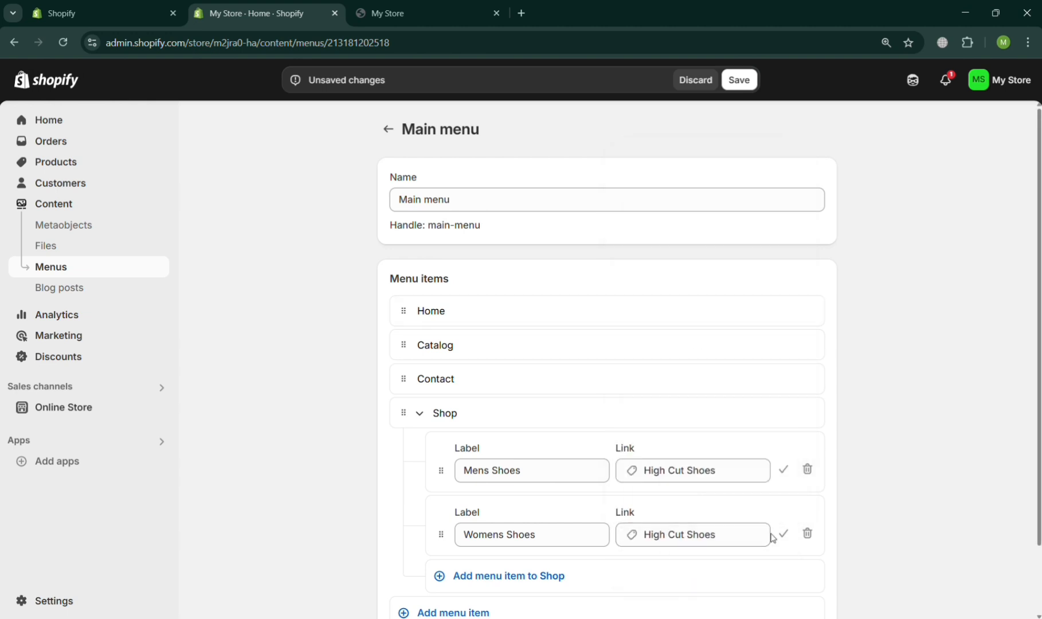
pyautogui.click(789, 539)
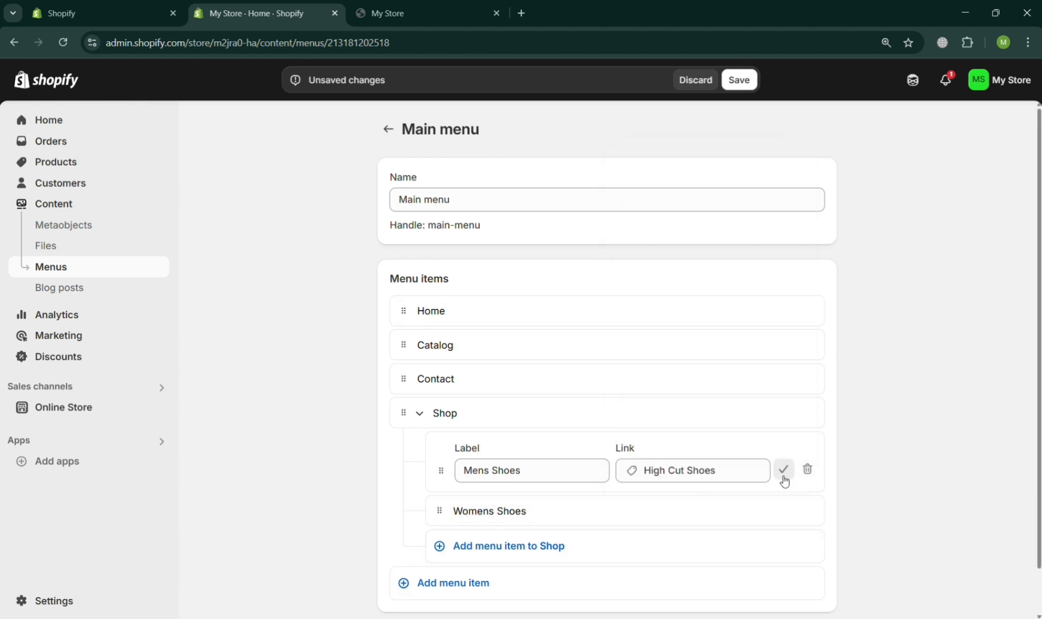
pyautogui.click(784, 472)
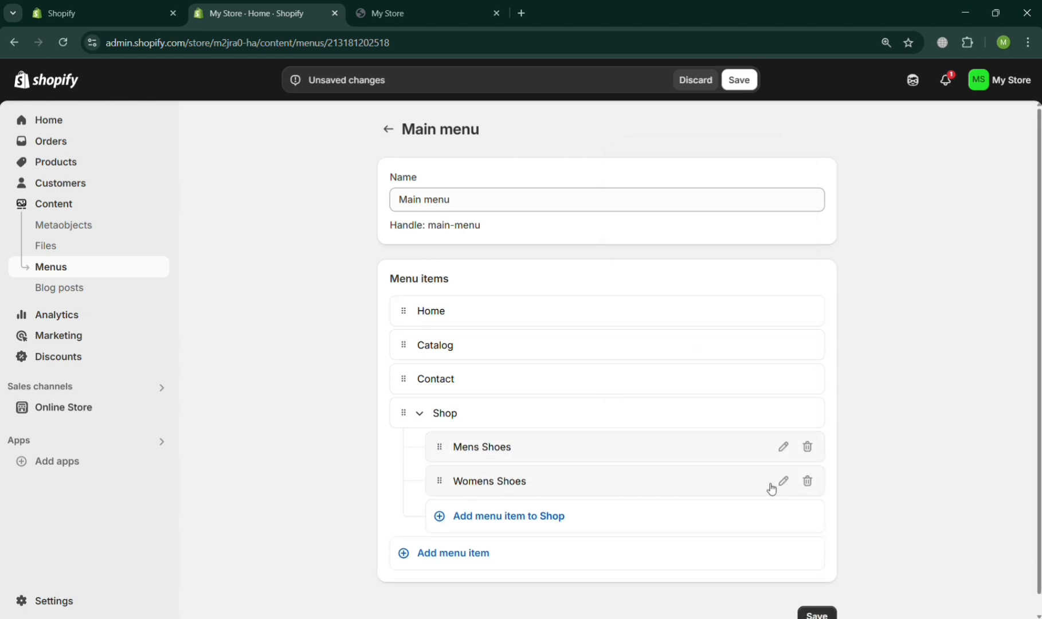
# Step: Add an Accessories item under Shop linked to All collections, and apply the entry
pyautogui.click(571, 521)
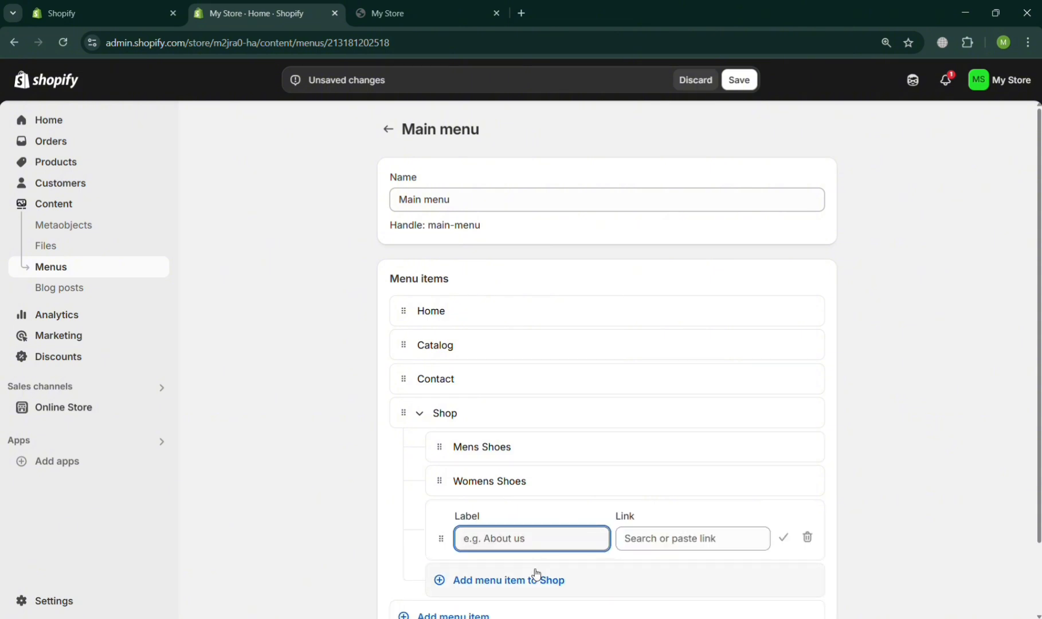
pyautogui.write('Accessories')
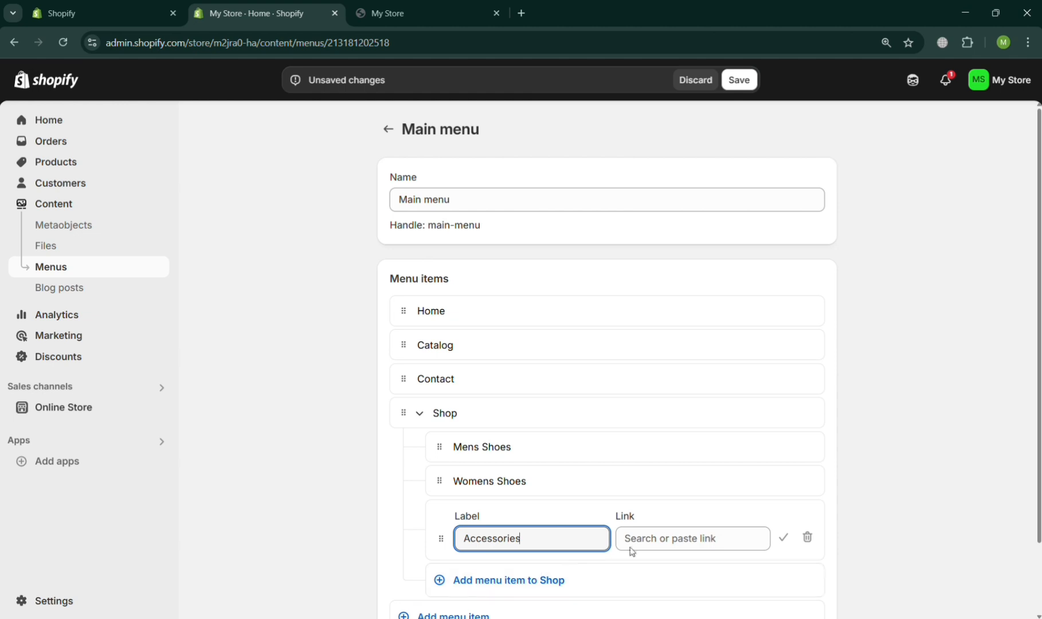
pyautogui.click(690, 539)
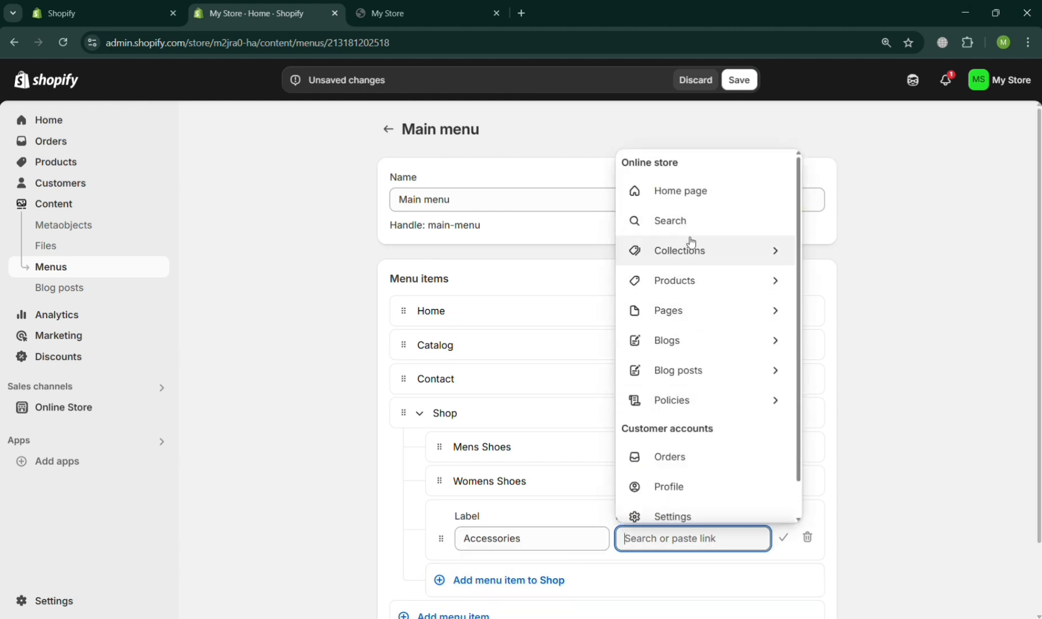
pyautogui.click(688, 258)
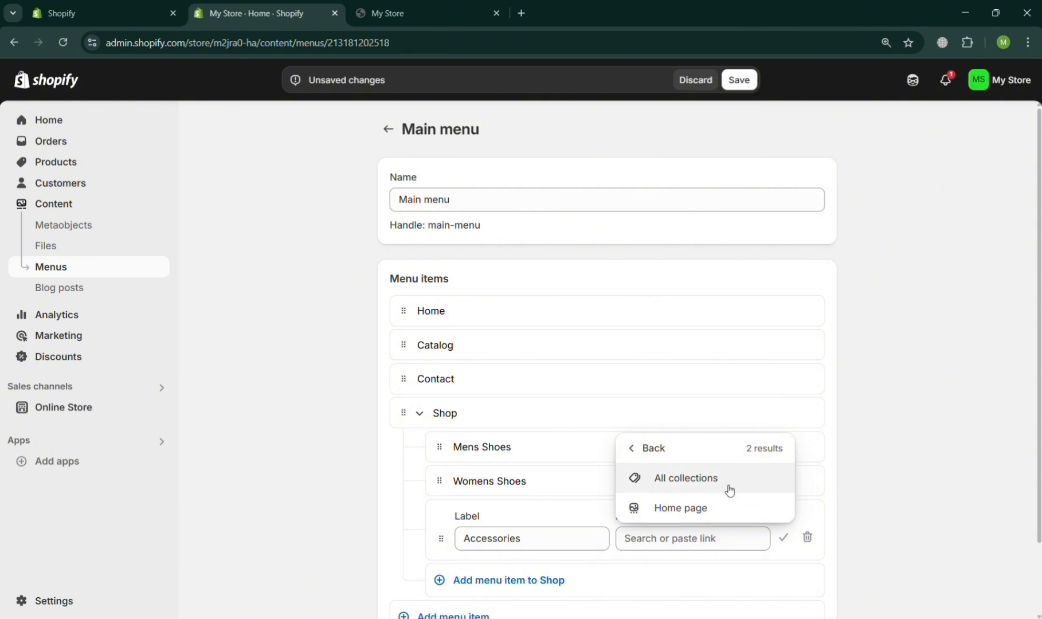
pyautogui.click(727, 489)
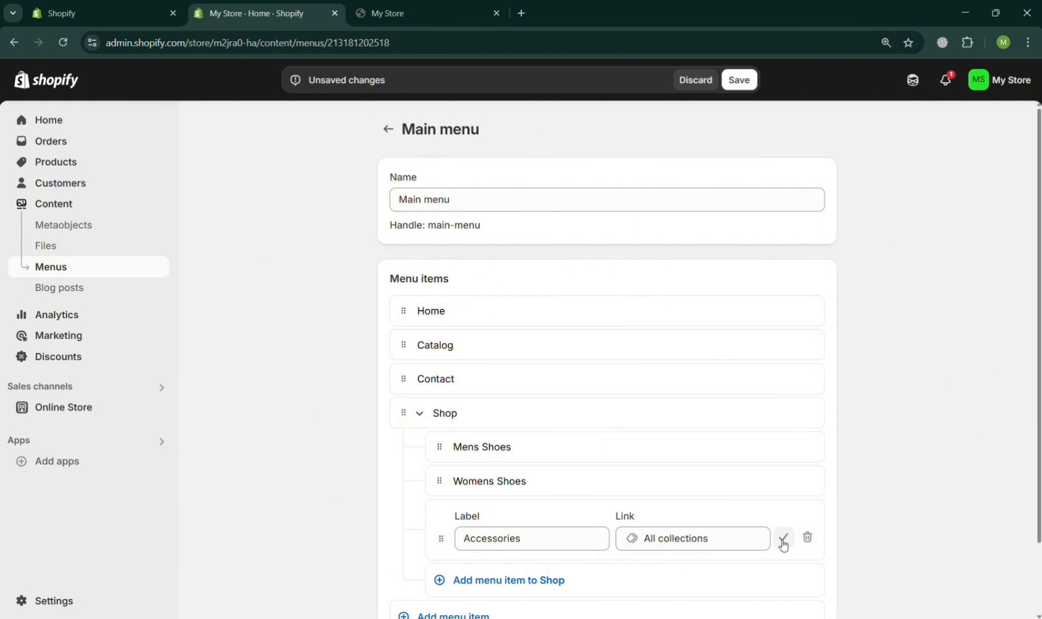
pyautogui.click(783, 537)
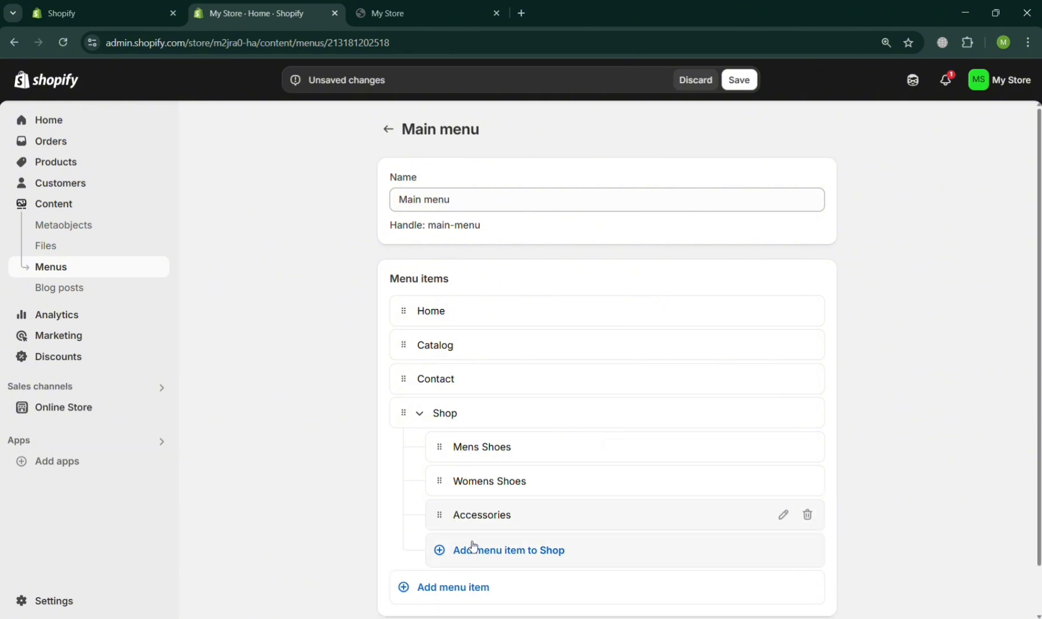
# Step: Add a top-level menu item labelled Shirts linked to the High Cut Shoes product, and apply it
pyautogui.click(442, 587)
pyautogui.scroll(-2, 477, 521)
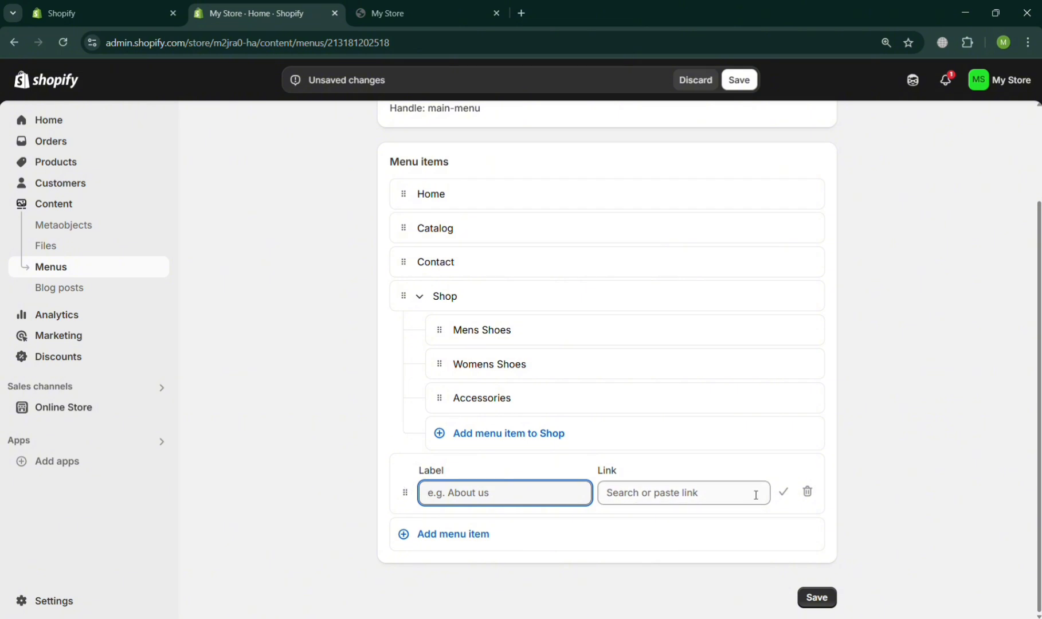
pyautogui.write('Shirts')
pyautogui.click(730, 503)
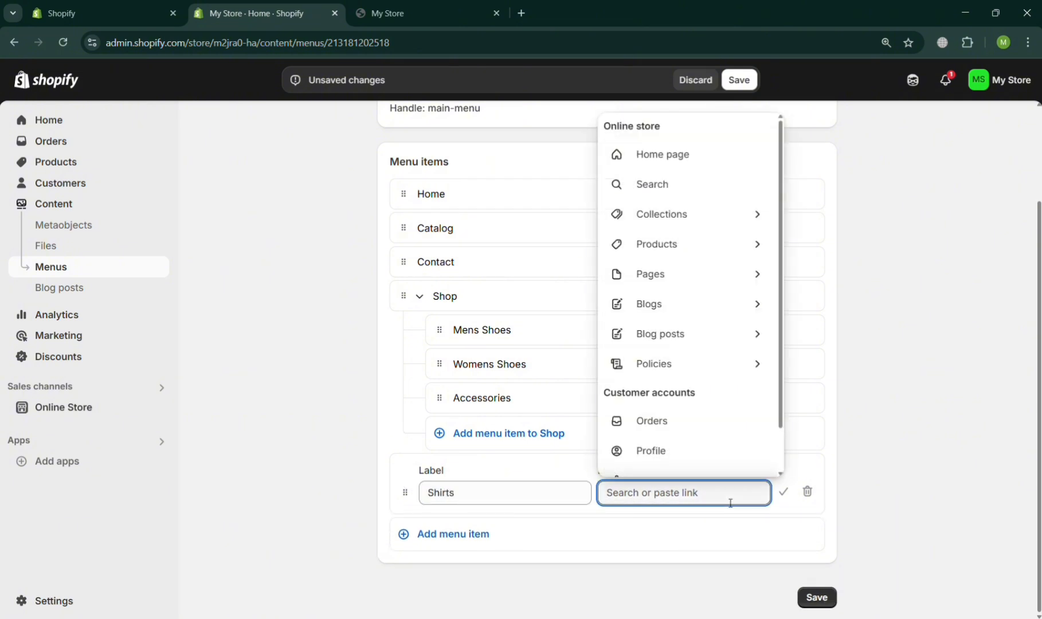
pyautogui.click(648, 255)
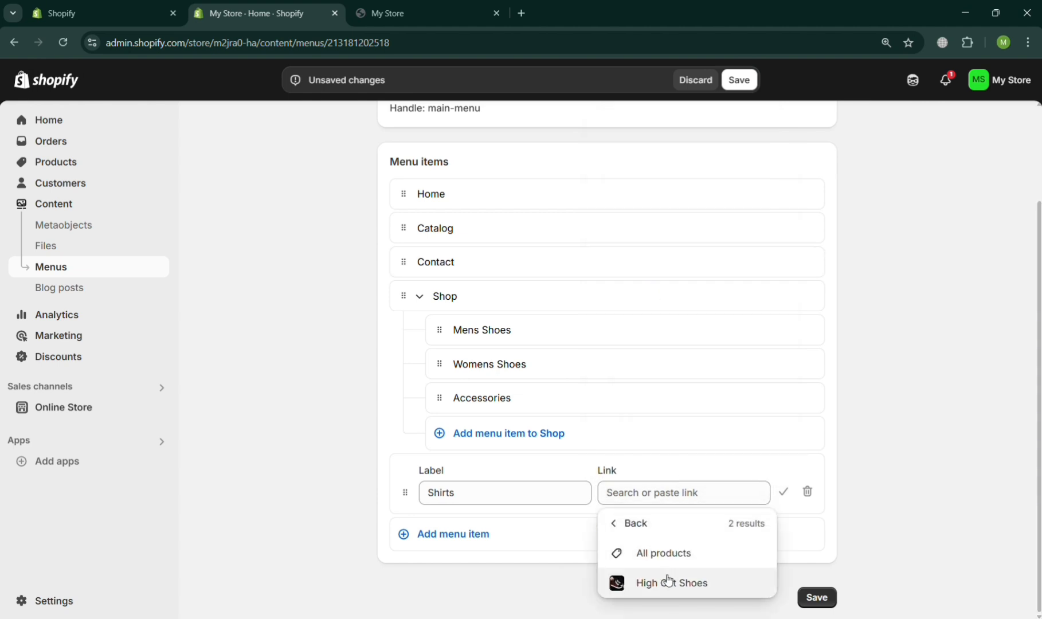
pyautogui.click(676, 591)
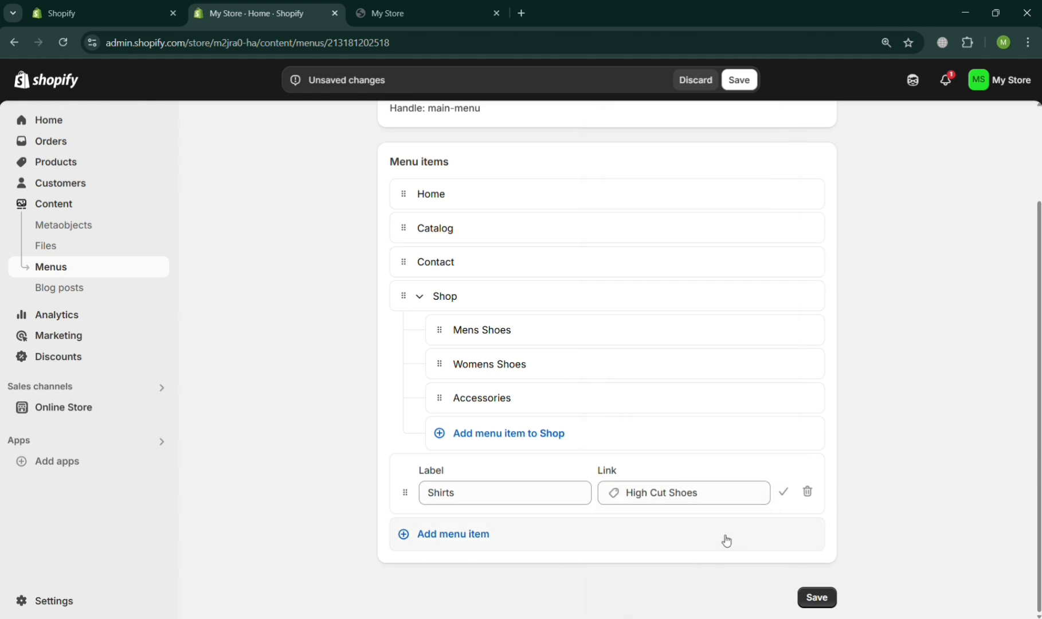
pyautogui.click(784, 492)
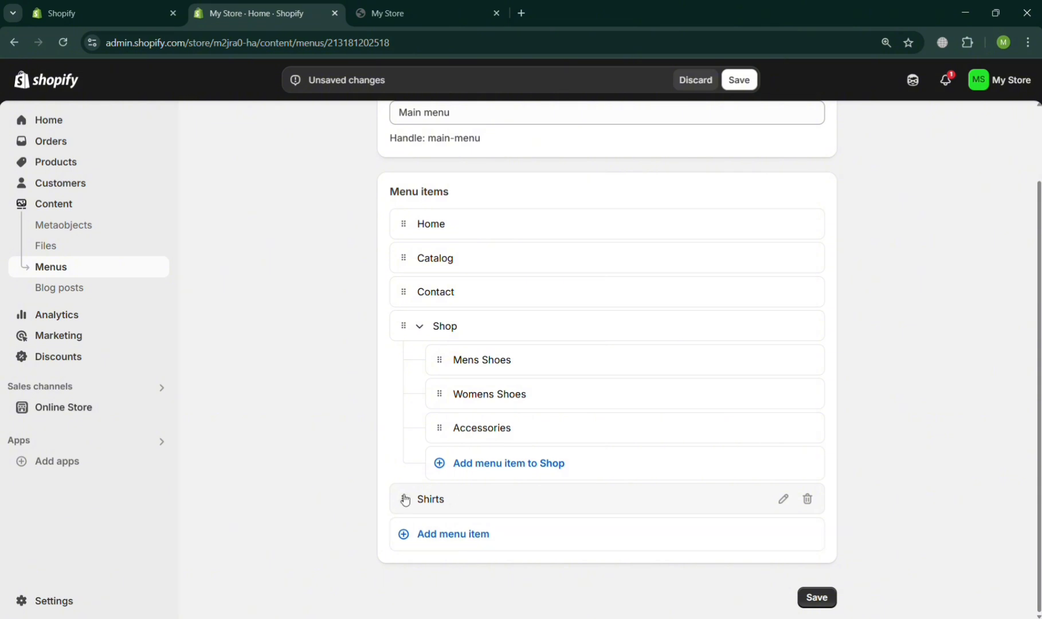
# Step: Add a menu item labelled Mens Shirt linked to the High Cut Shoes product, and nest it under Shirts
pyautogui.click(423, 332)
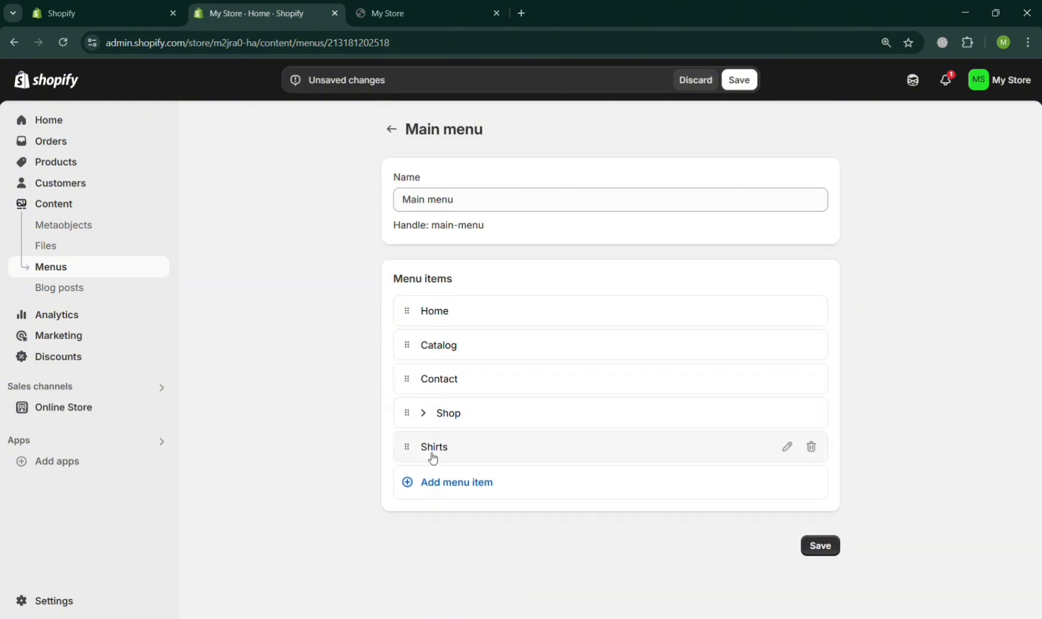
pyautogui.click(491, 482)
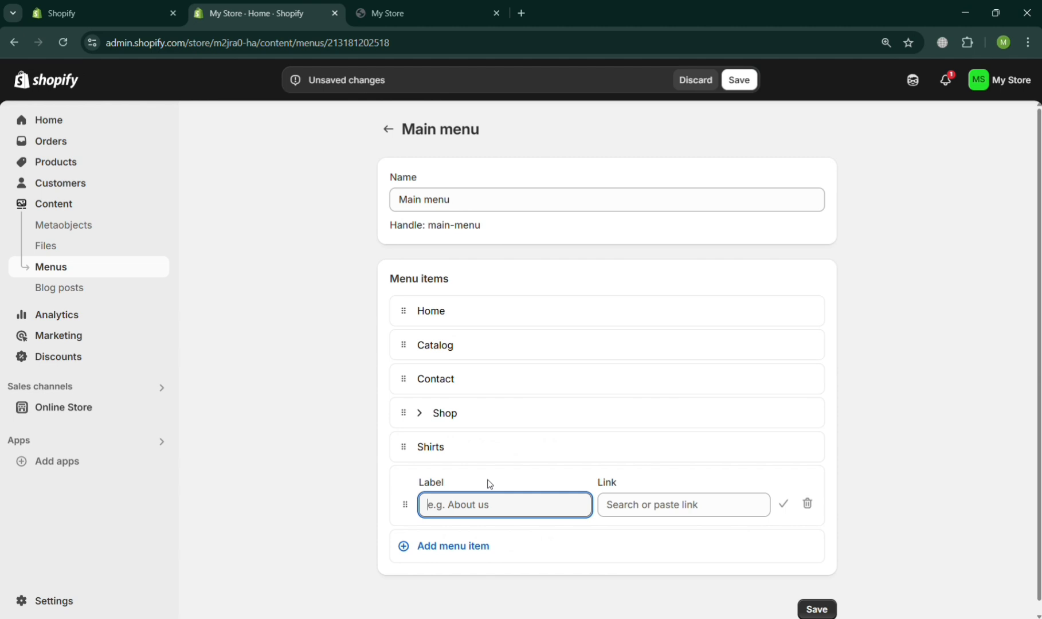
pyautogui.write('Mens Shirt')
pyautogui.click(783, 516)
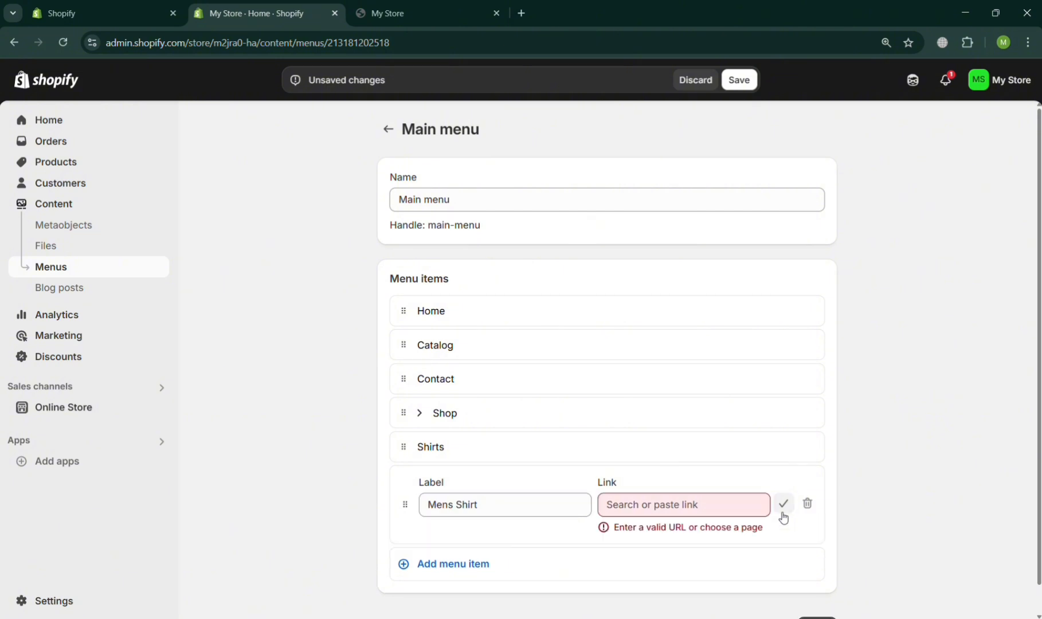
pyautogui.click(734, 506)
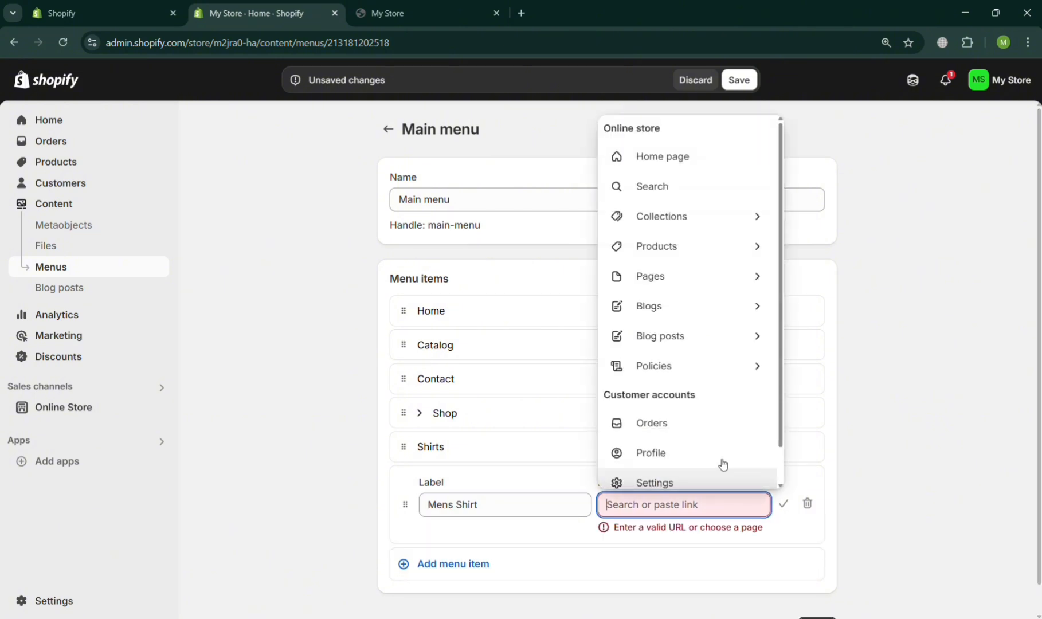
pyautogui.click(680, 250)
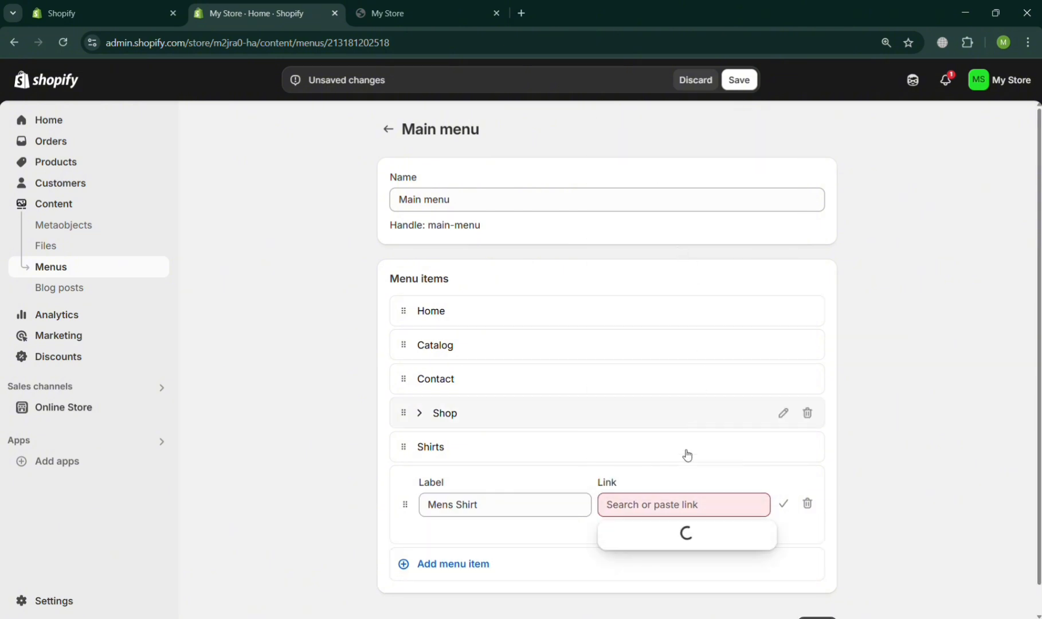
pyautogui.click(701, 472)
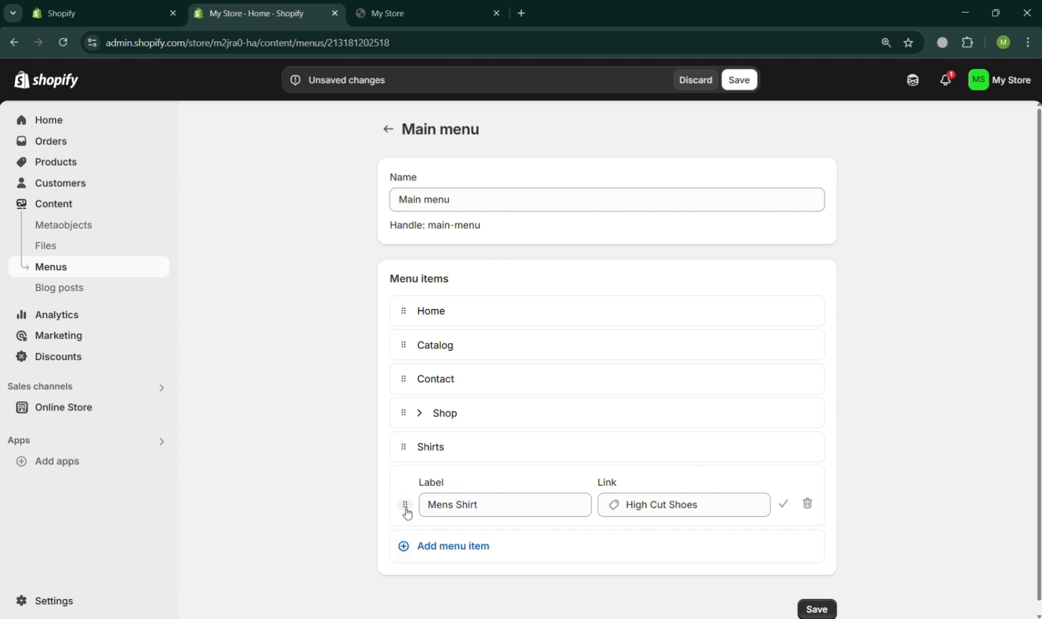
pyautogui.click(783, 505)
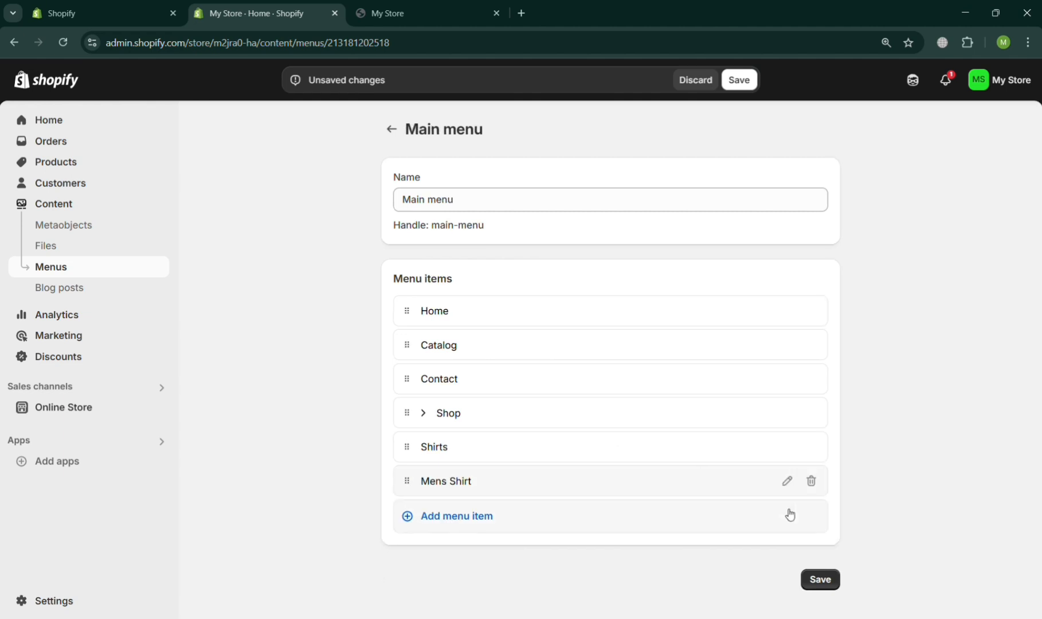
pyautogui.moveTo(409, 482); pyautogui.dragTo(447, 485)
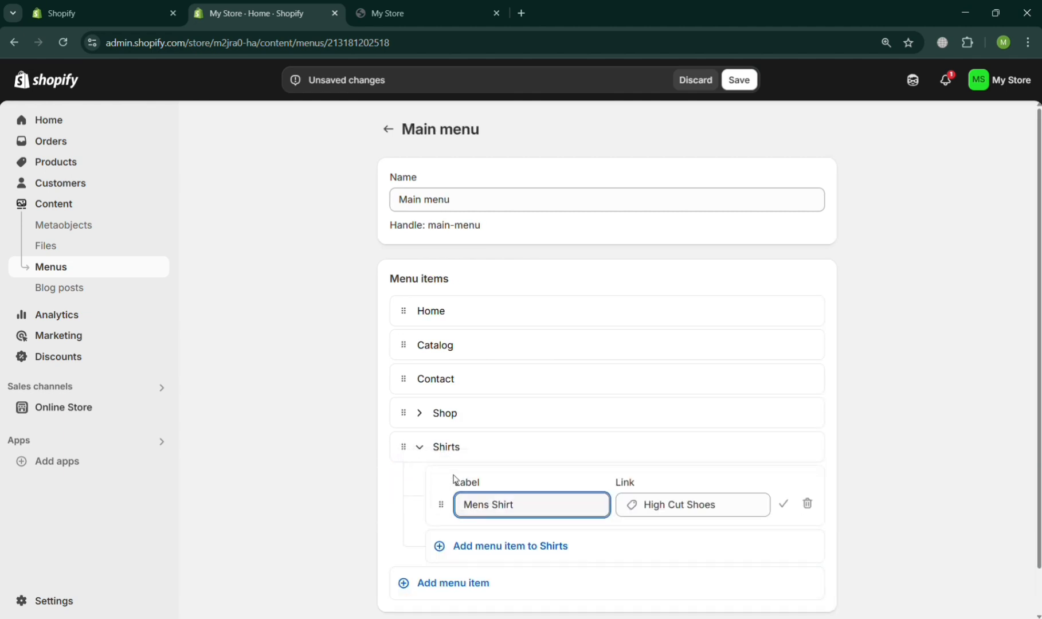
# Step: Add a Womens Shirt item under Shirts and link it to the High Cut Shoes product
pyautogui.click(519, 561)
pyautogui.write('W')
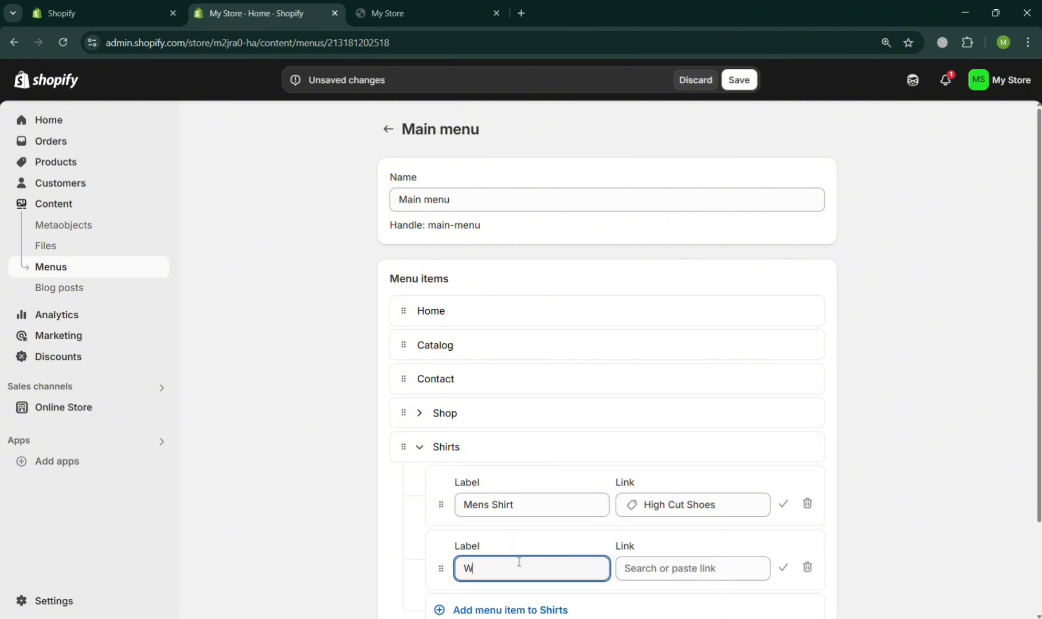
pyautogui.write('omens Sgh')
pyautogui.click(688, 568)
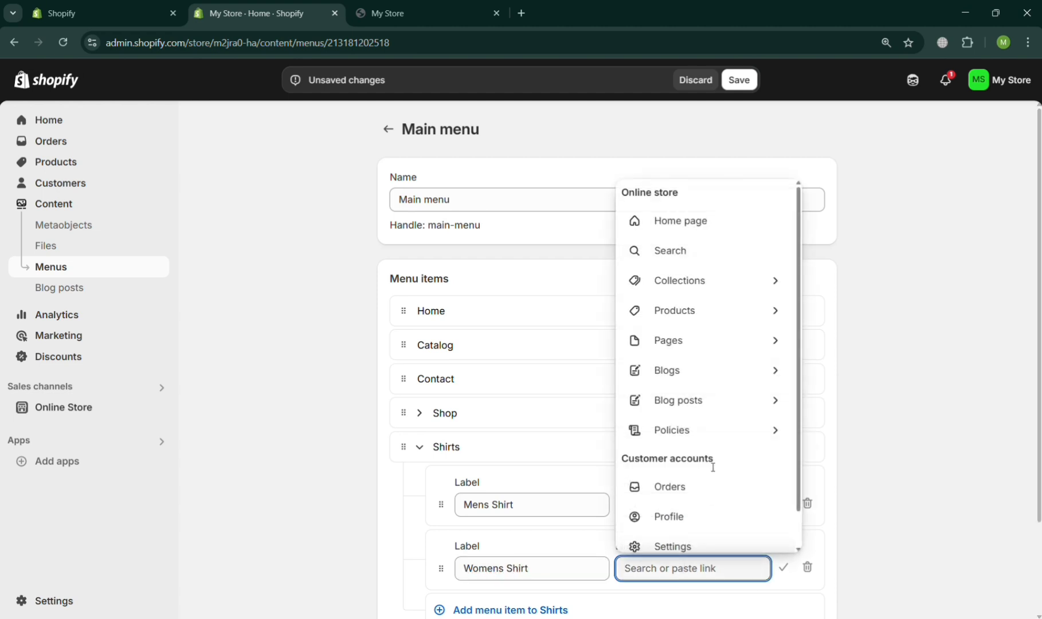
pyautogui.click(706, 309)
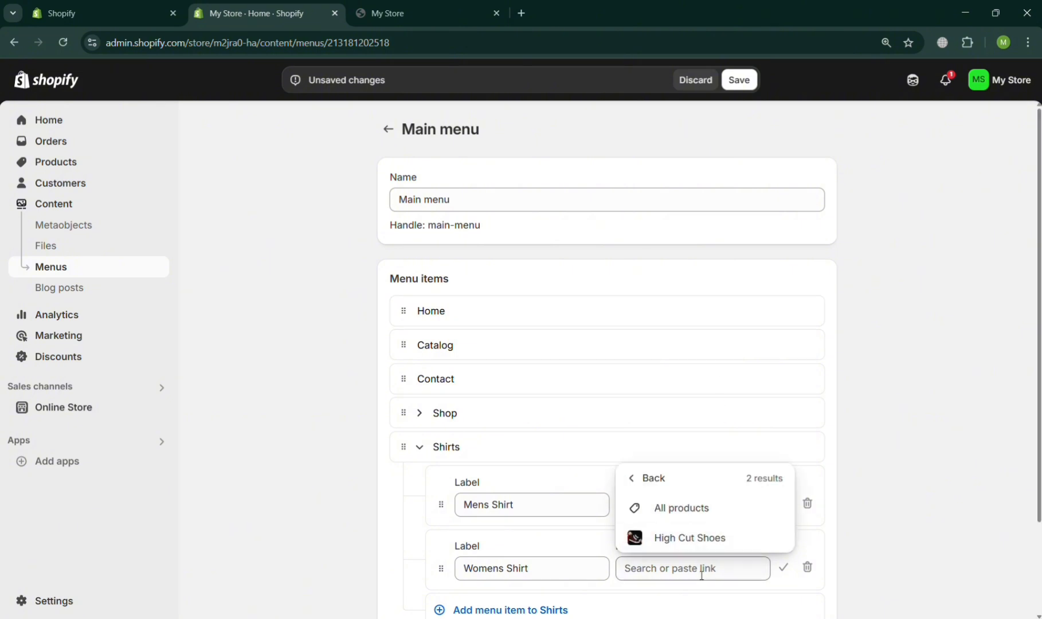
pyautogui.click(714, 548)
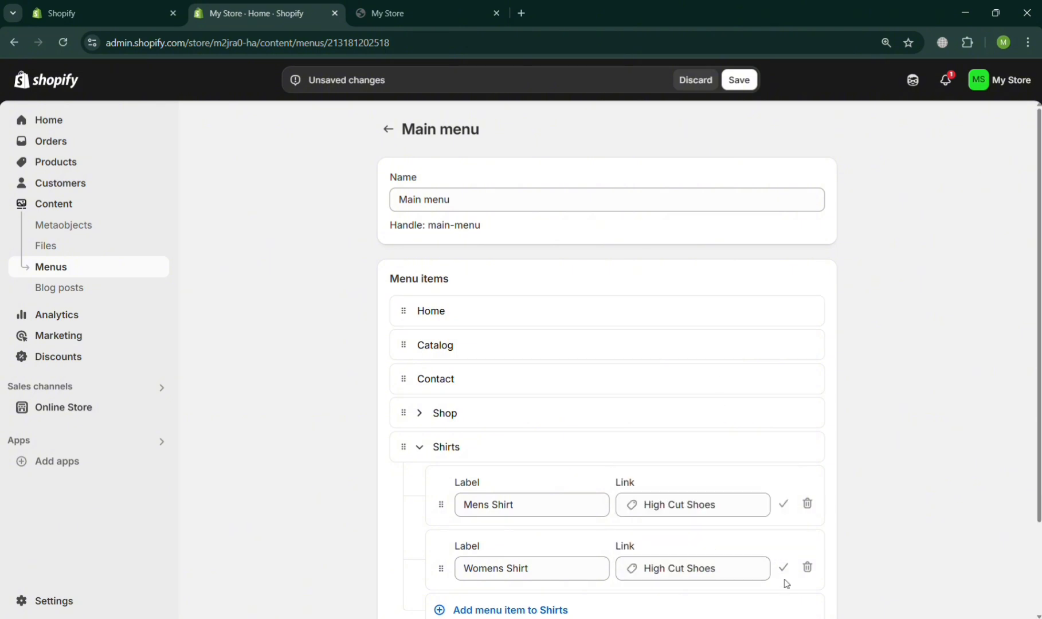
# Step: Apply the Womens Shirt and Mens Shirt entries, collapse the Shirts submenu and save the Main menu
pyautogui.click(784, 567)
pyautogui.click(784, 503)
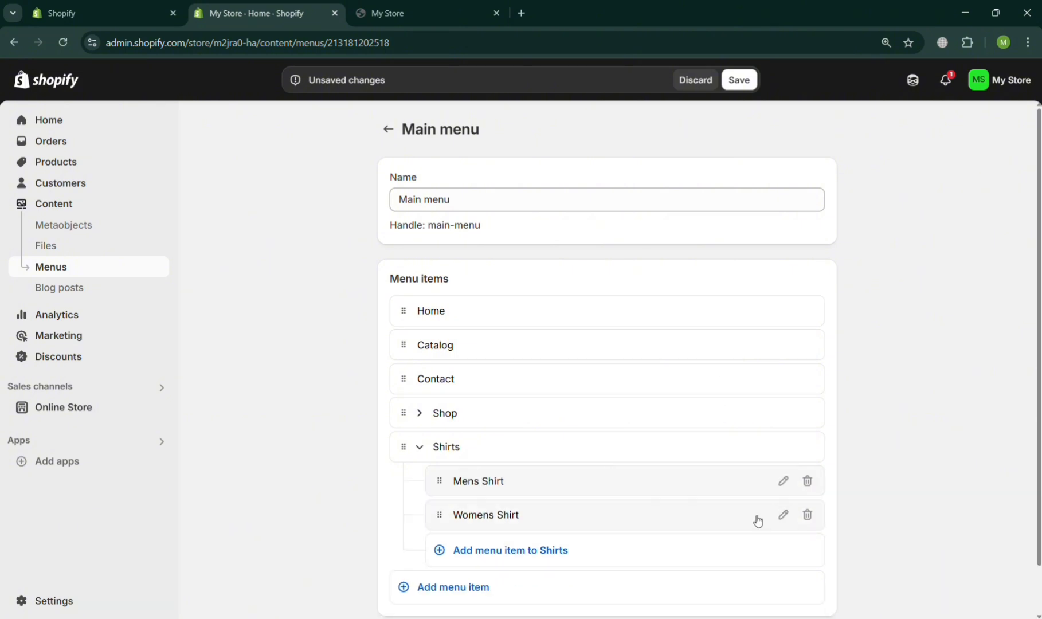
pyautogui.click(419, 448)
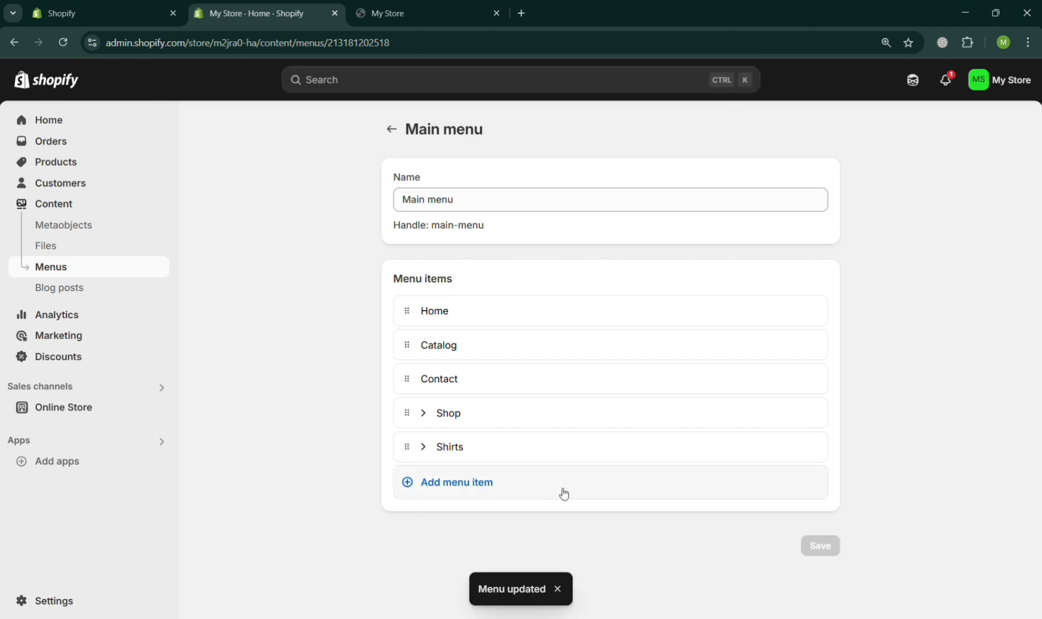
# Step: Reload the online storefront to load the updated navigation, and close the duplicate store tab and the theme preview bar
pyautogui.click(474, 4)
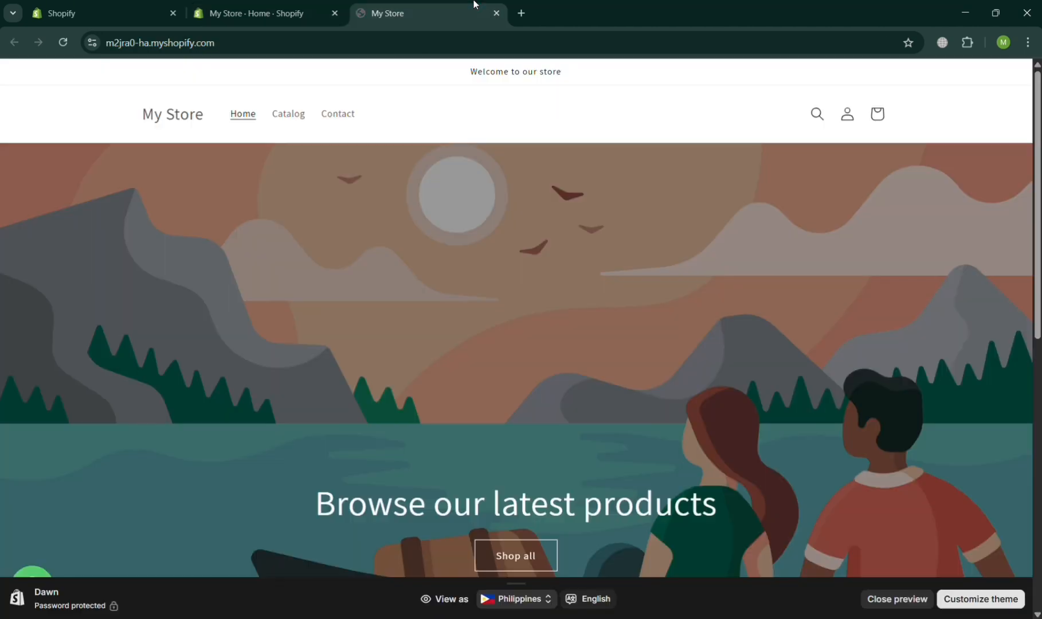
pyautogui.click(63, 42)
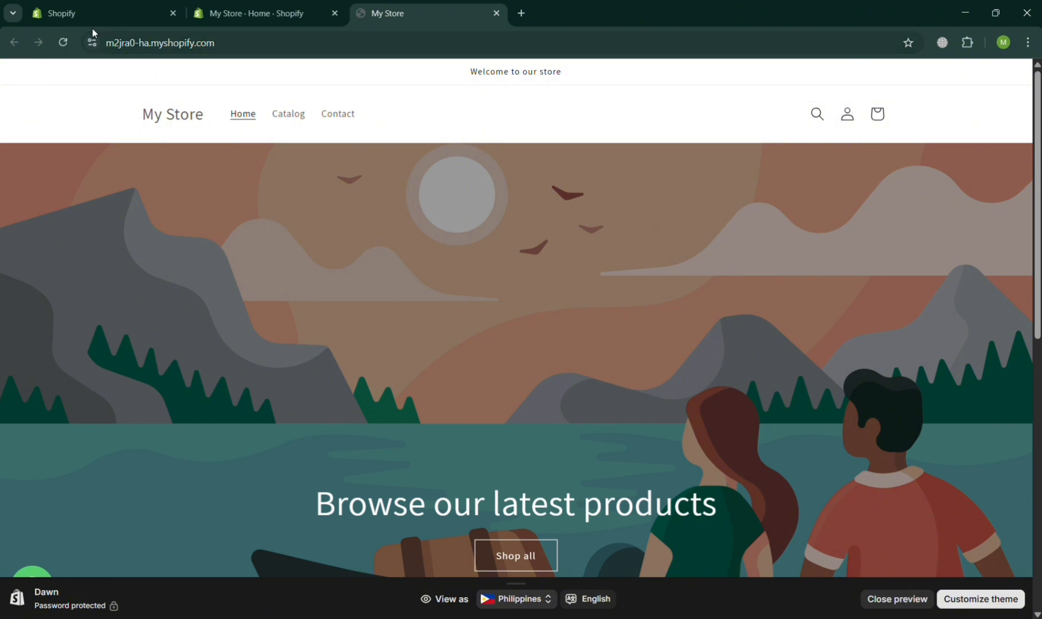
pyautogui.click(319, 7)
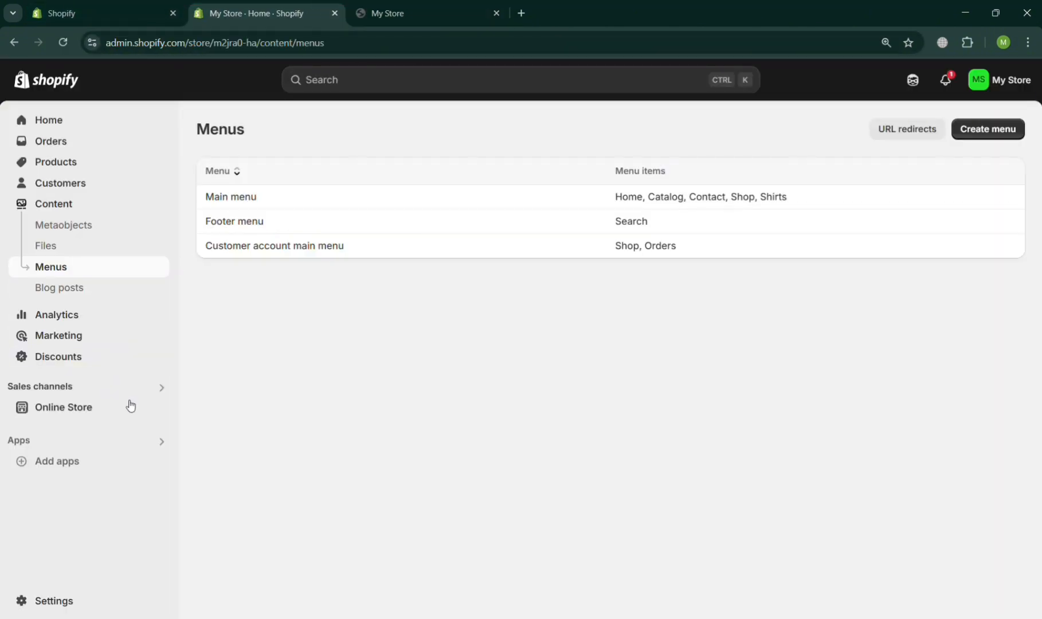
pyautogui.click(159, 408)
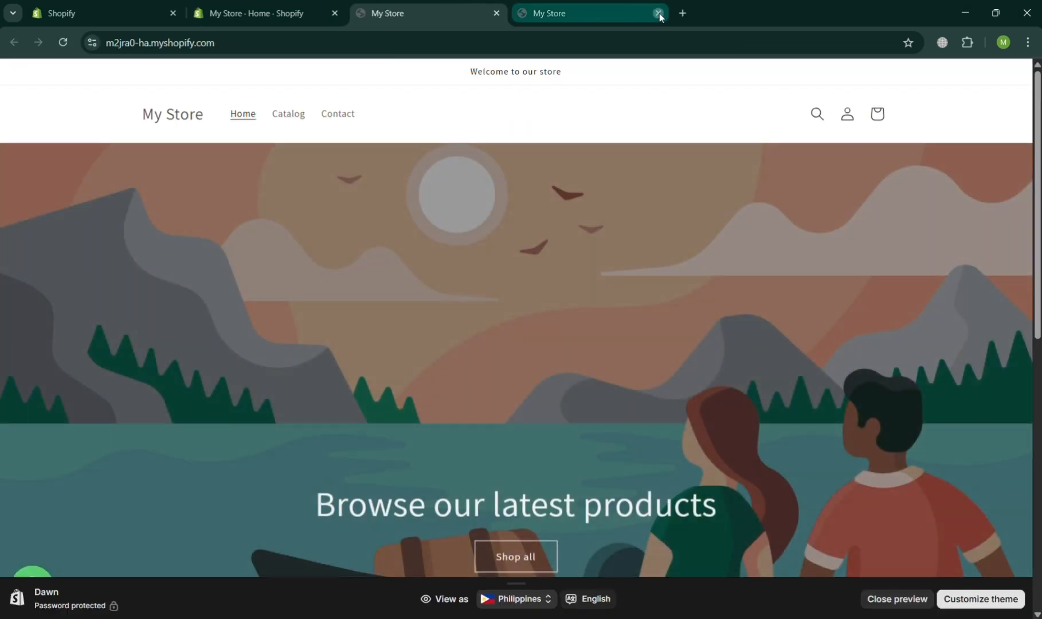
pyautogui.click(659, 13)
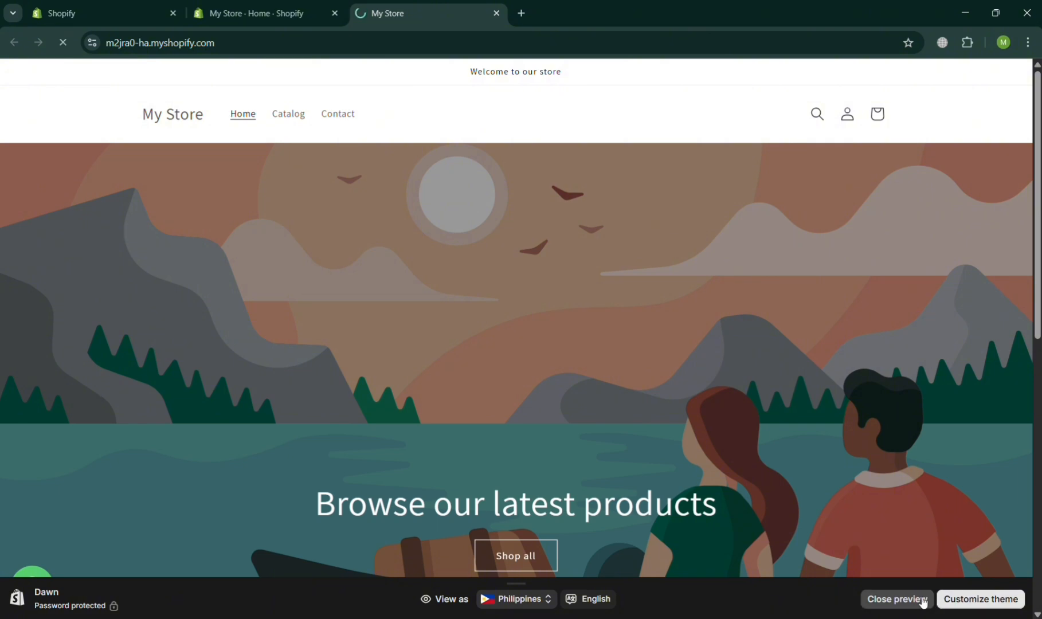
pyautogui.click(923, 602)
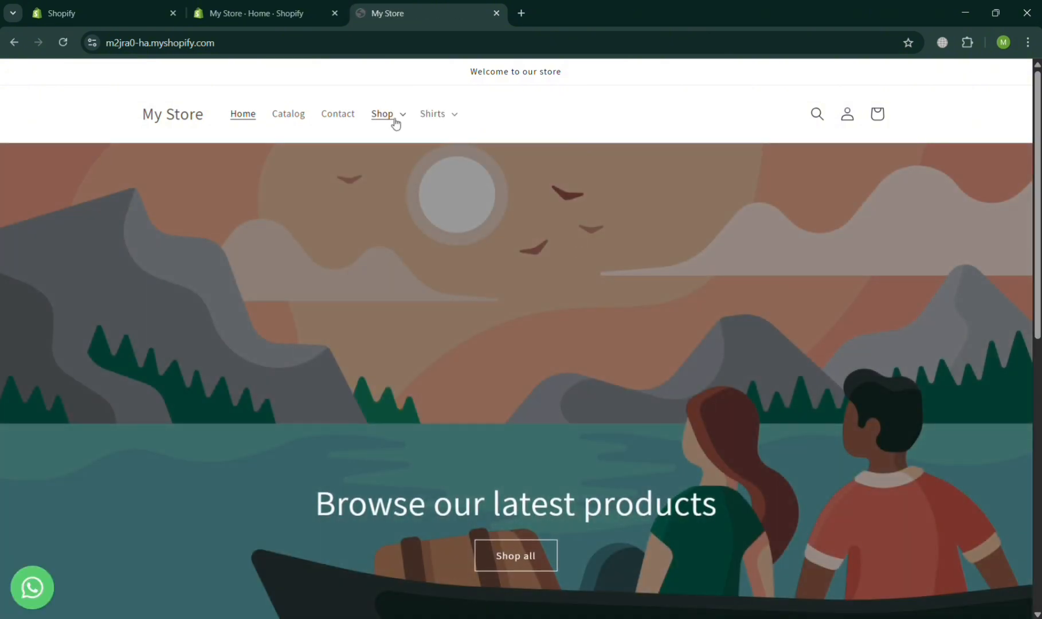
# Step: Test the storefront's Shop drop-down by following its Mens Shoes and Womens Shoes links, and expand it again
pyautogui.click(395, 122)
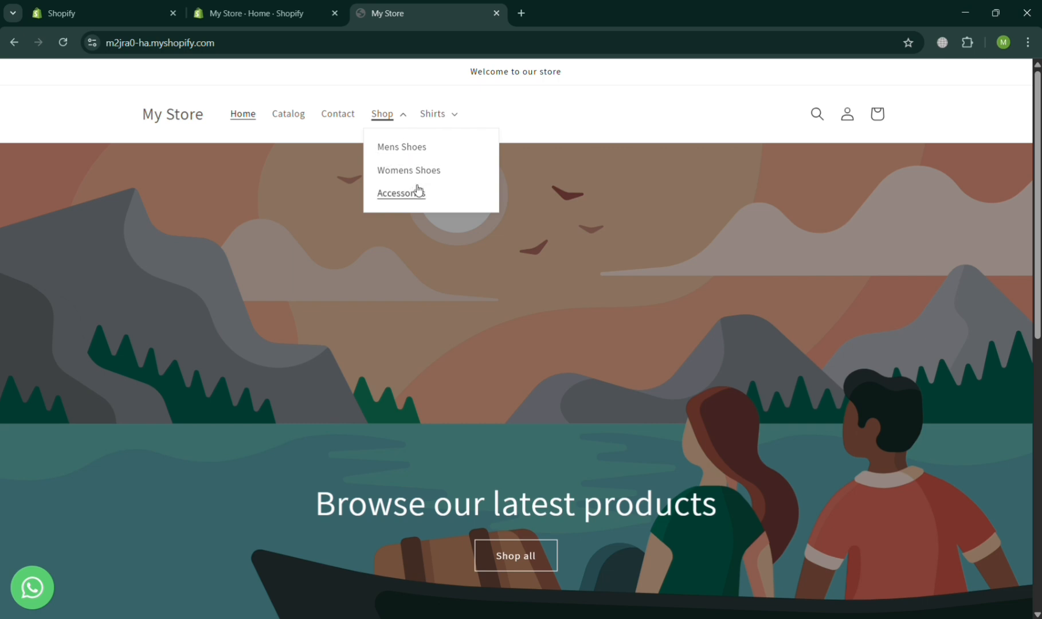
pyautogui.click(418, 148)
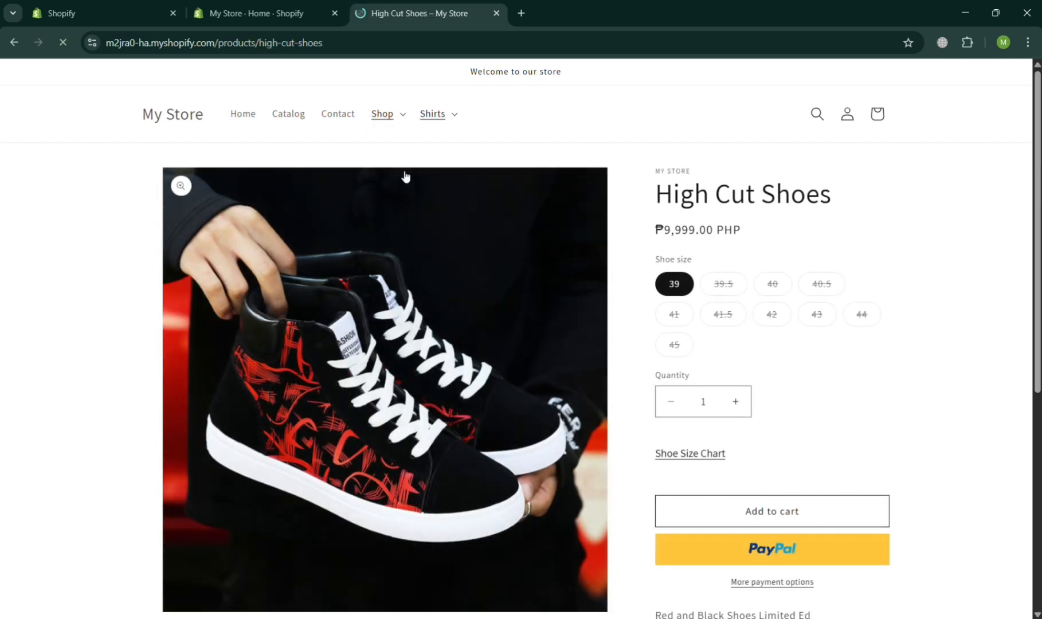
pyautogui.click(395, 121)
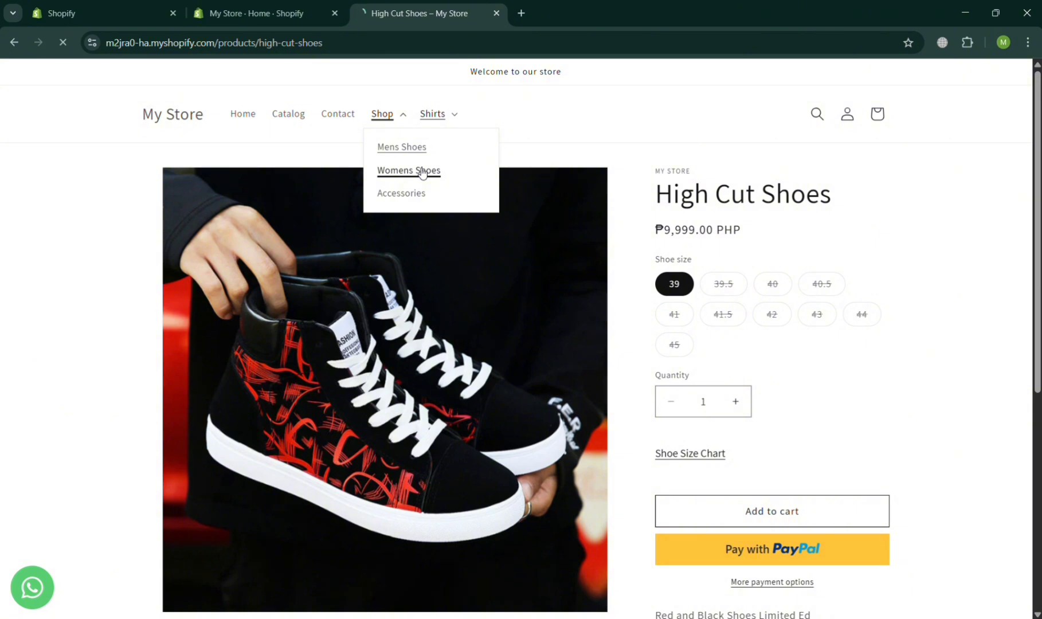
pyautogui.click(422, 172)
pyautogui.click(400, 121)
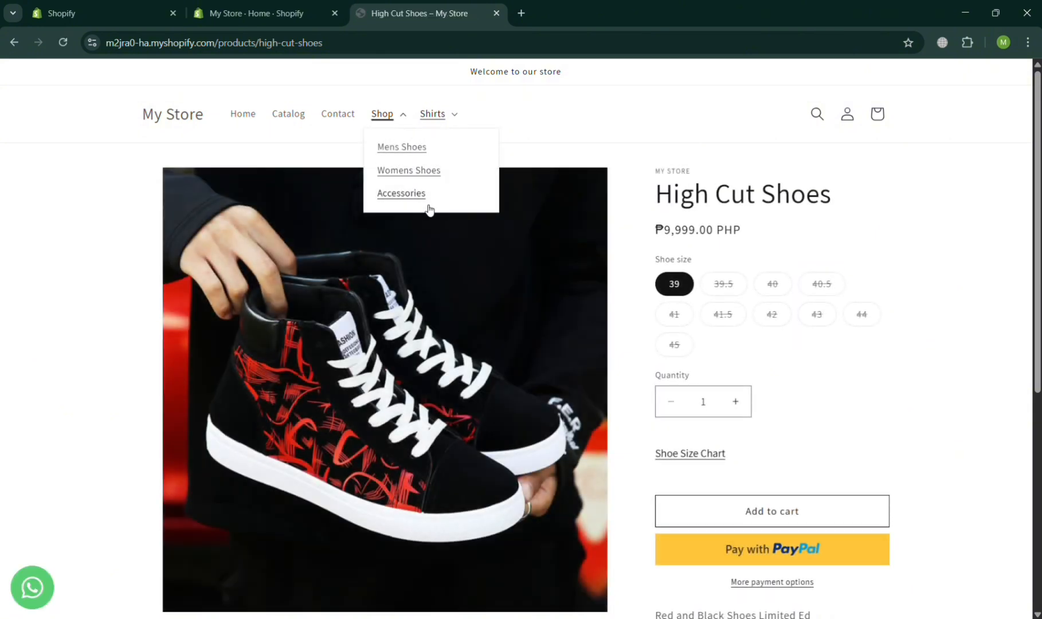
# Step: Check the Shirts drop-down on the product page, and recheck the Shop drop-down from the store's home page
pyautogui.click(441, 114)
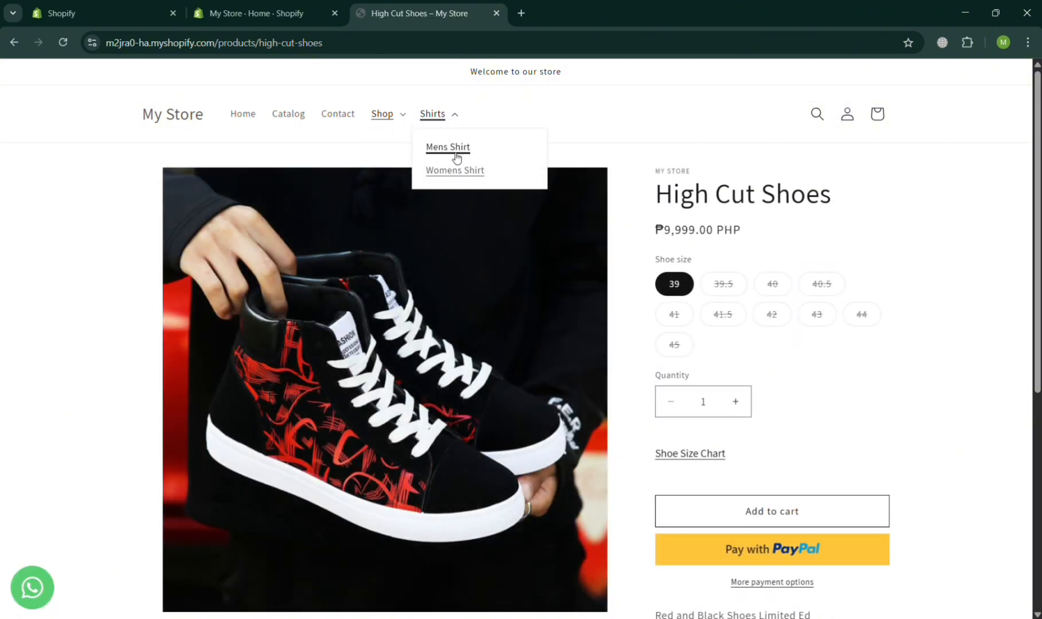
pyautogui.click(378, 162)
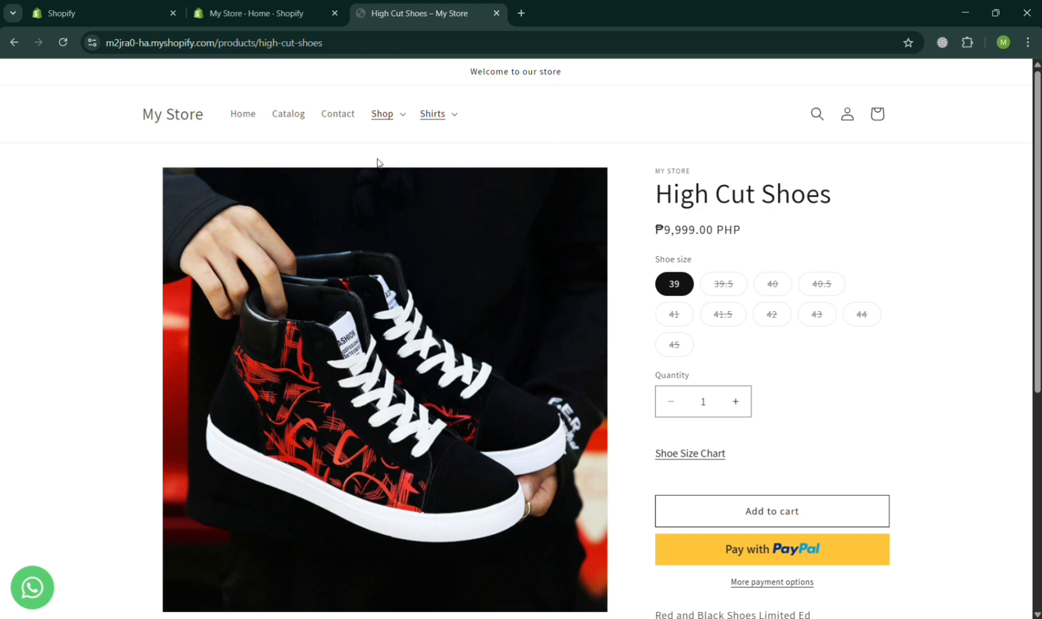
pyautogui.click(251, 121)
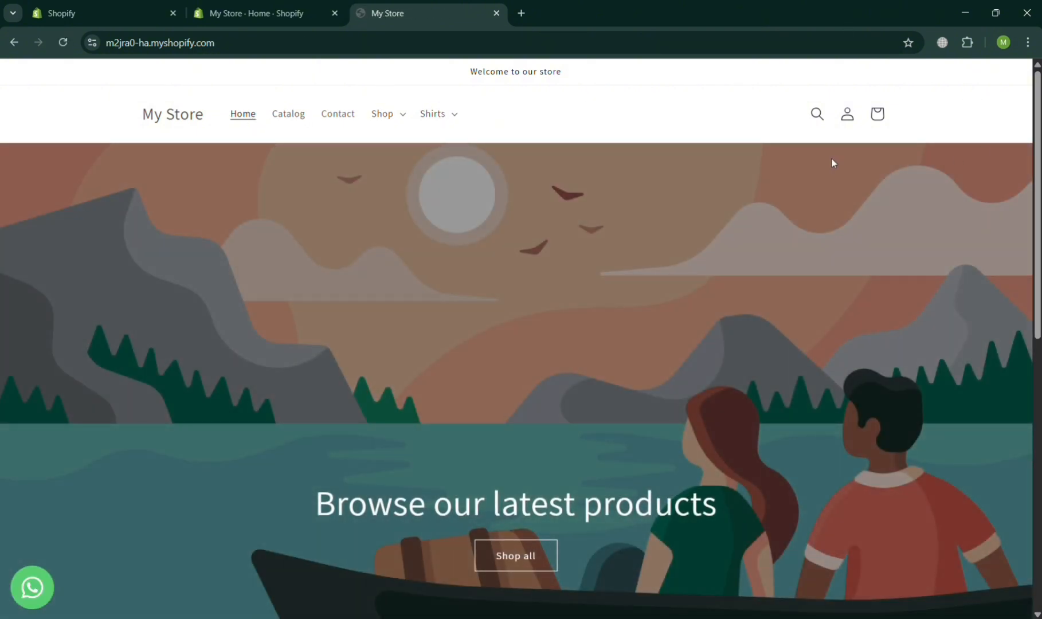
pyautogui.click(408, 115)
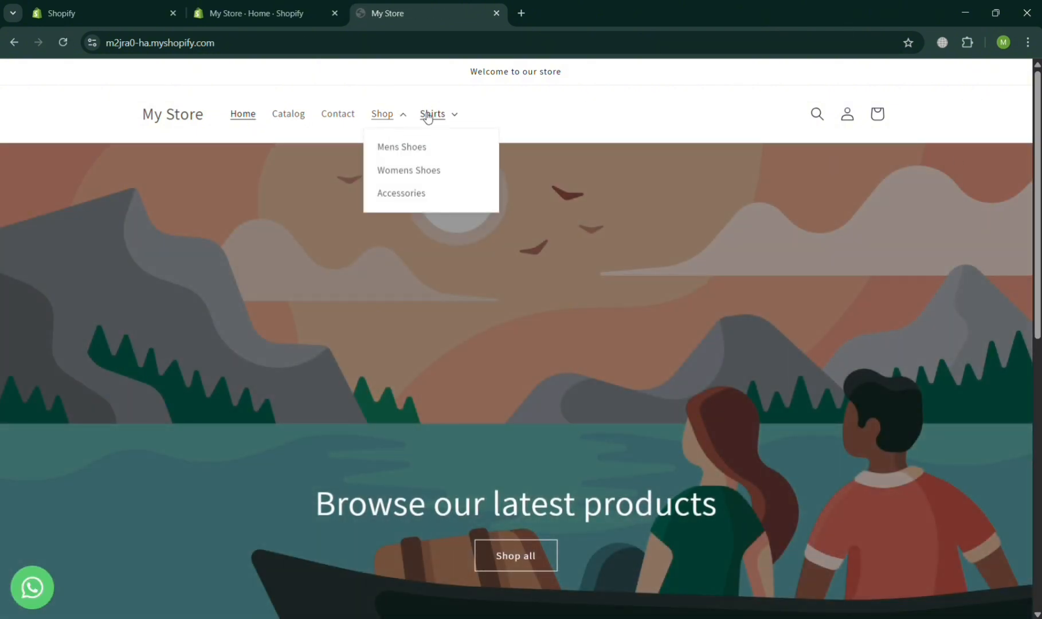